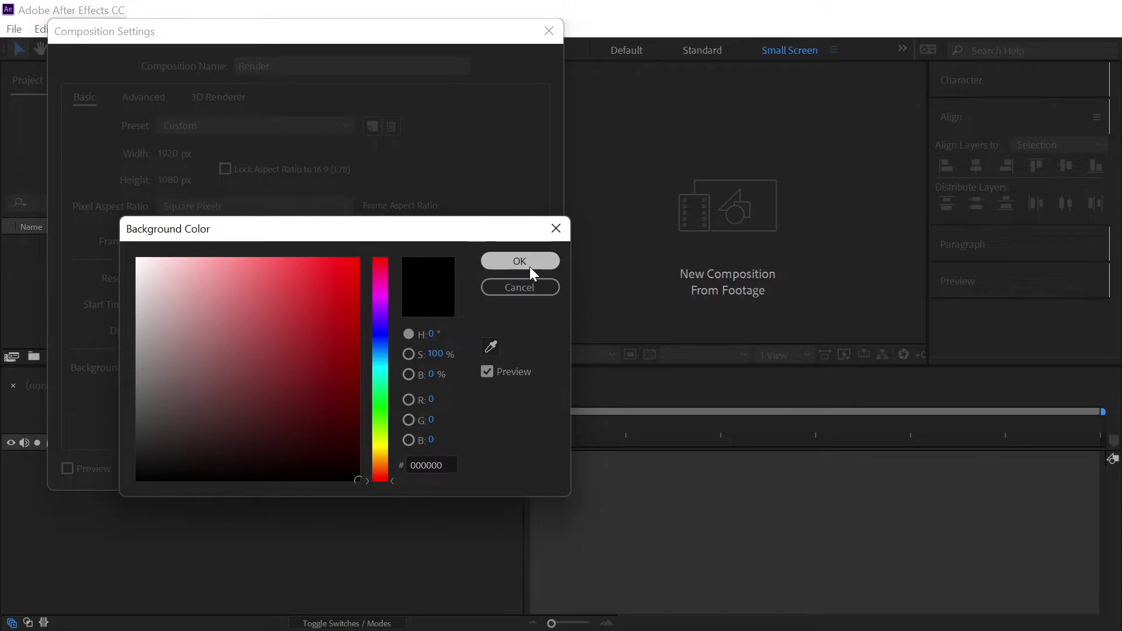
- Confirm the black (000000) background and create the 1920×1080 Render composition
left_click(428, 468)
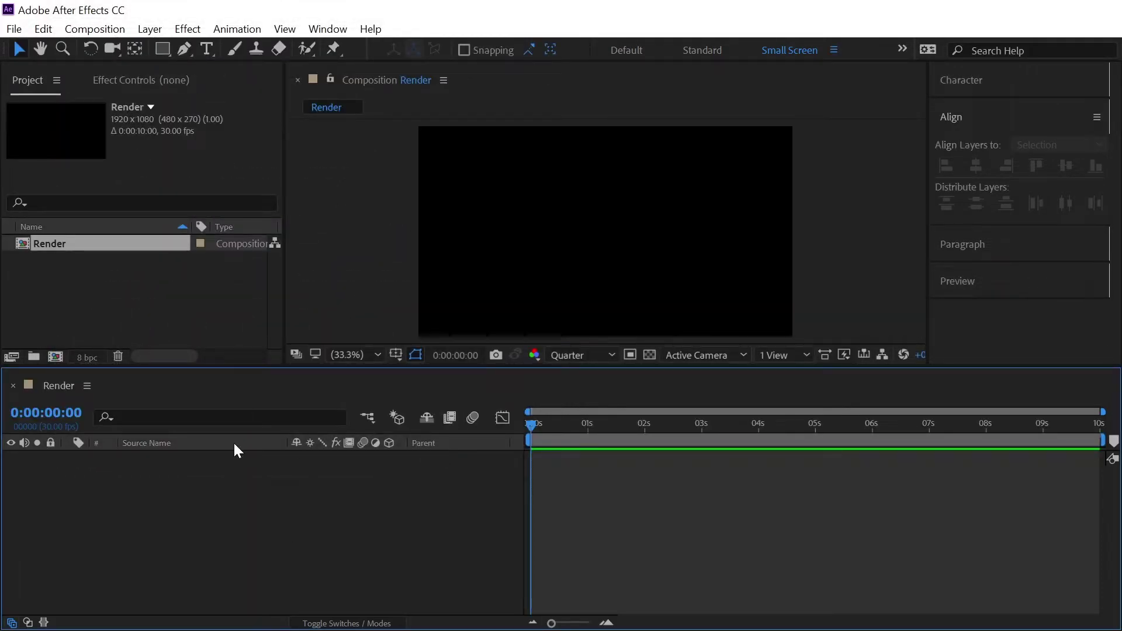
- Create a new composition named 'Pattern' with width and height both 400 px
left_click(94, 30)
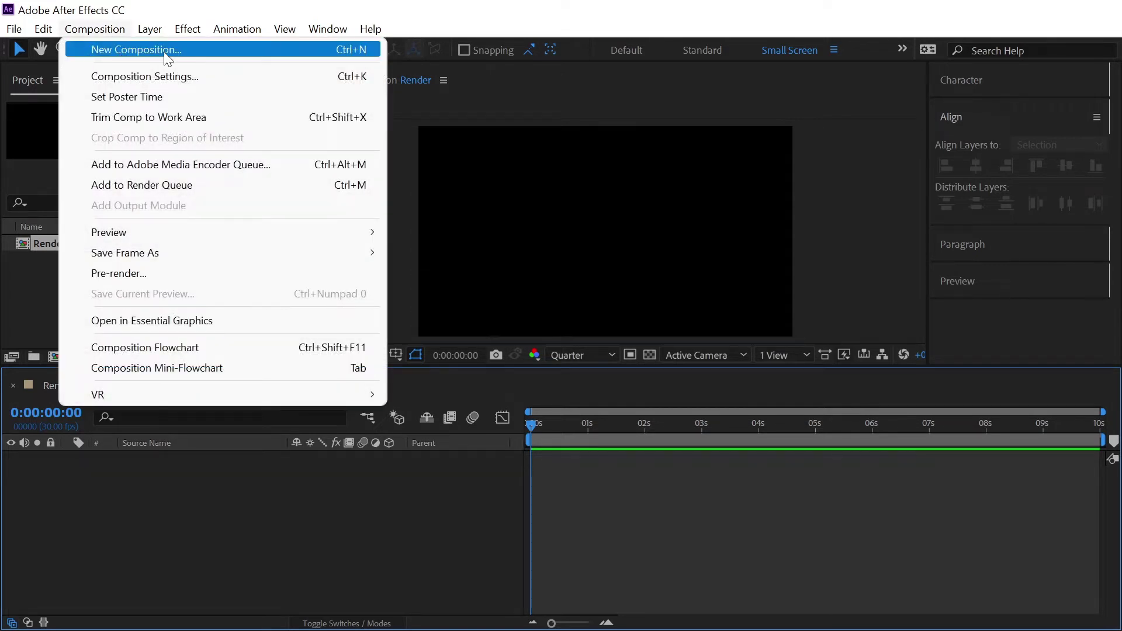
left_click(351, 55)
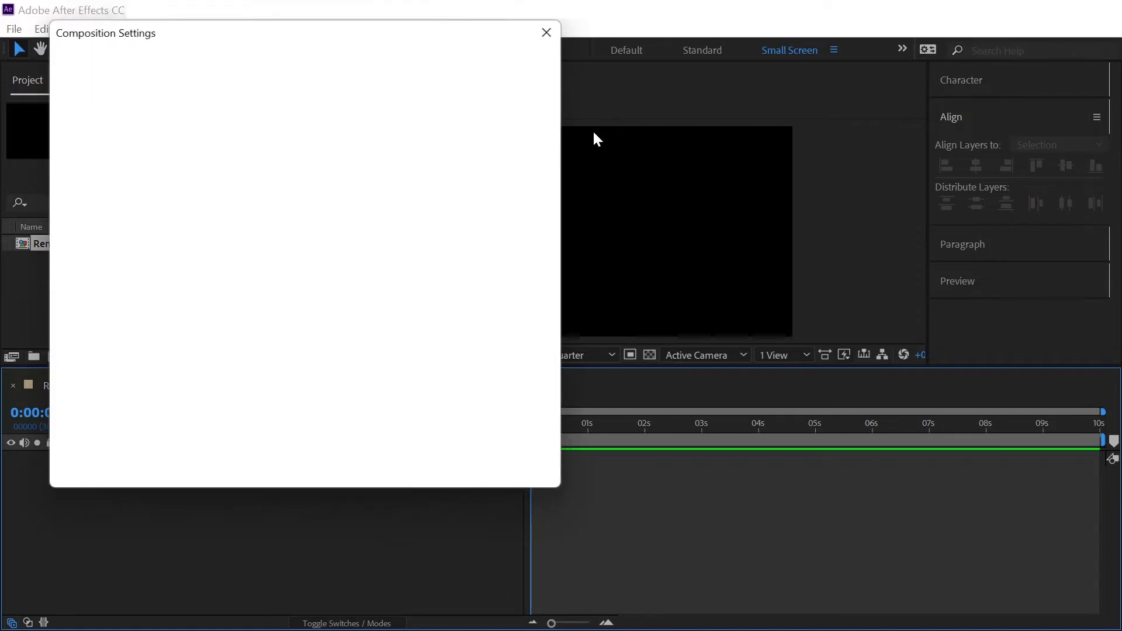
type("Pattern")
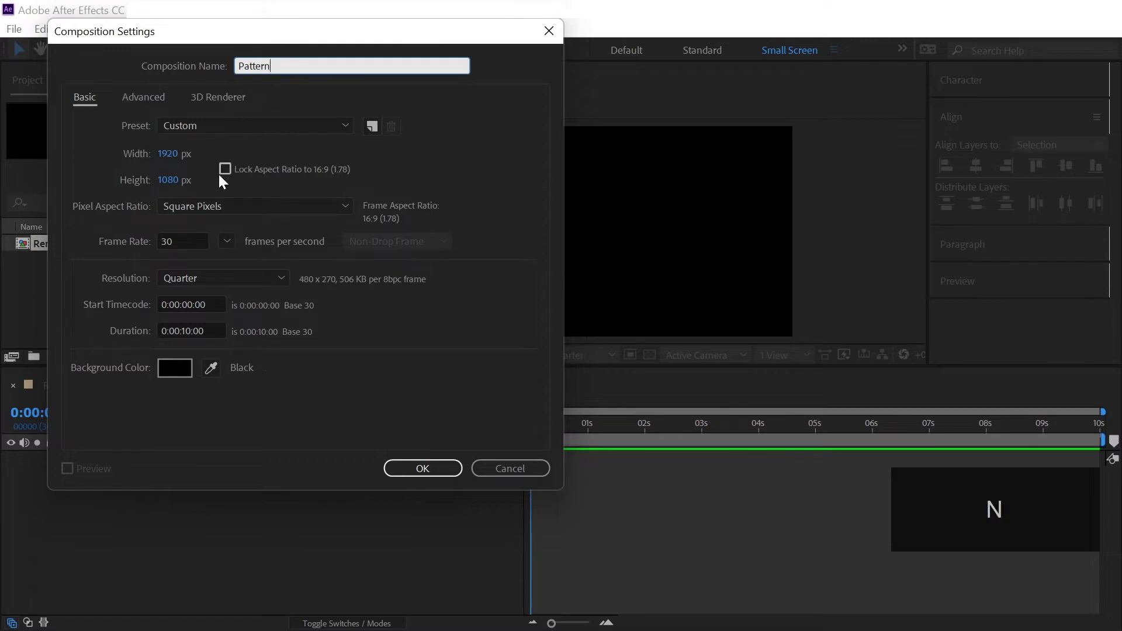
left_click(168, 153)
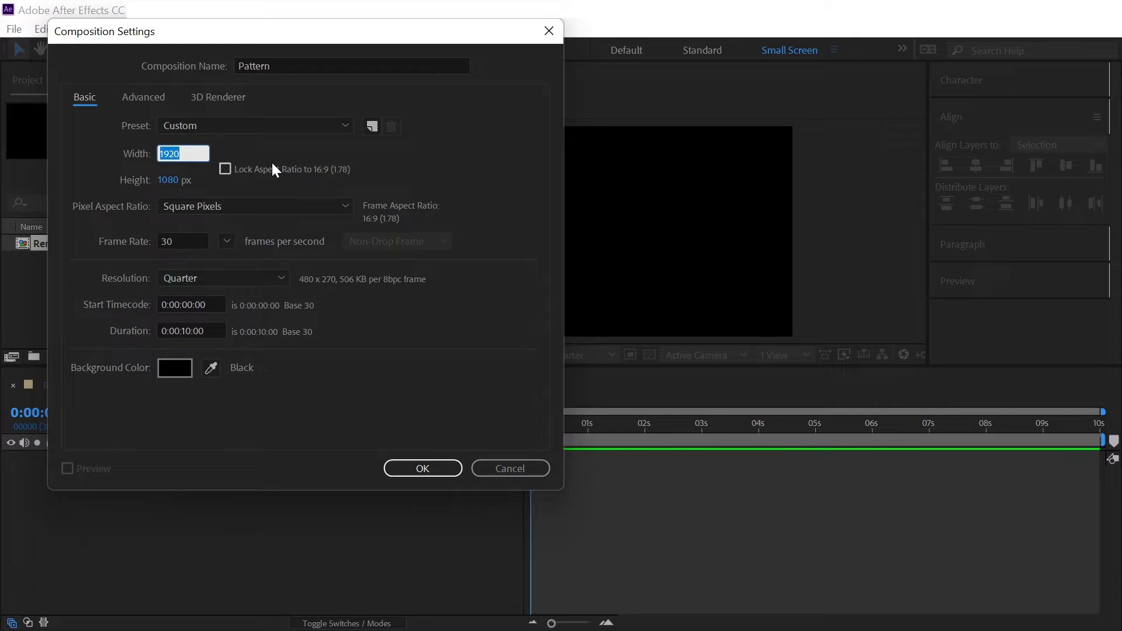
type("400")
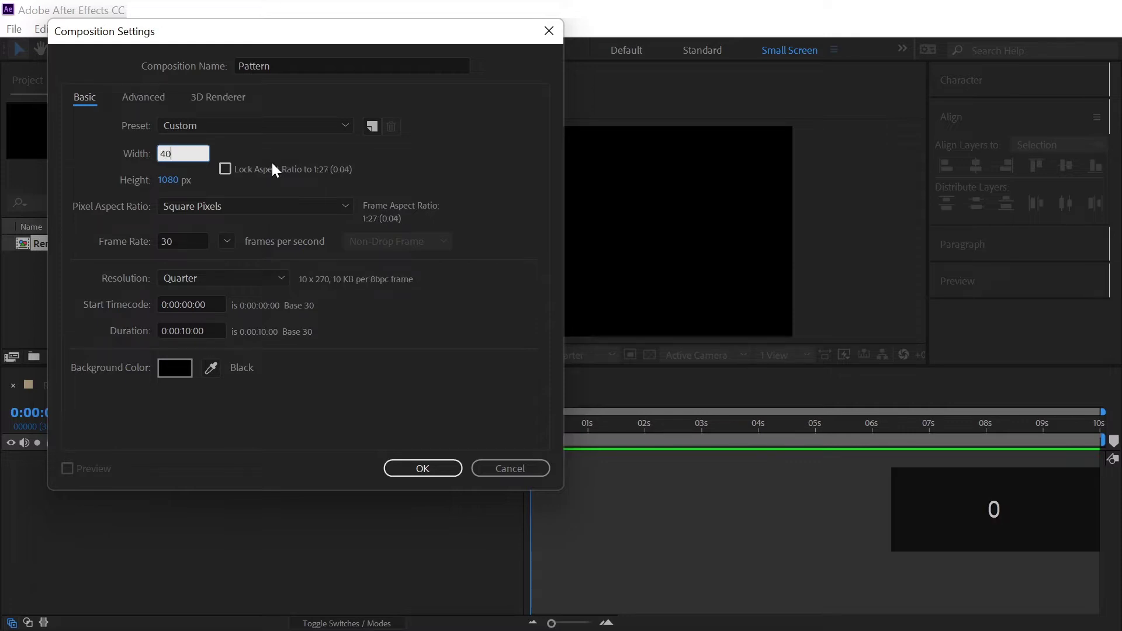
key("Tab")
type("400")
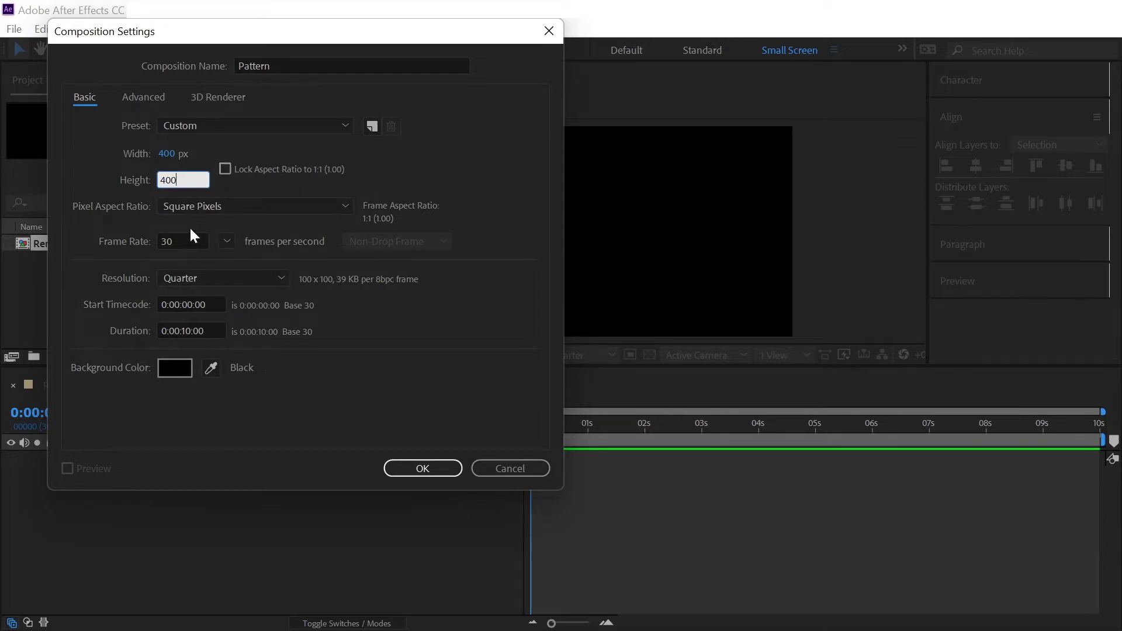
left_click(399, 470)
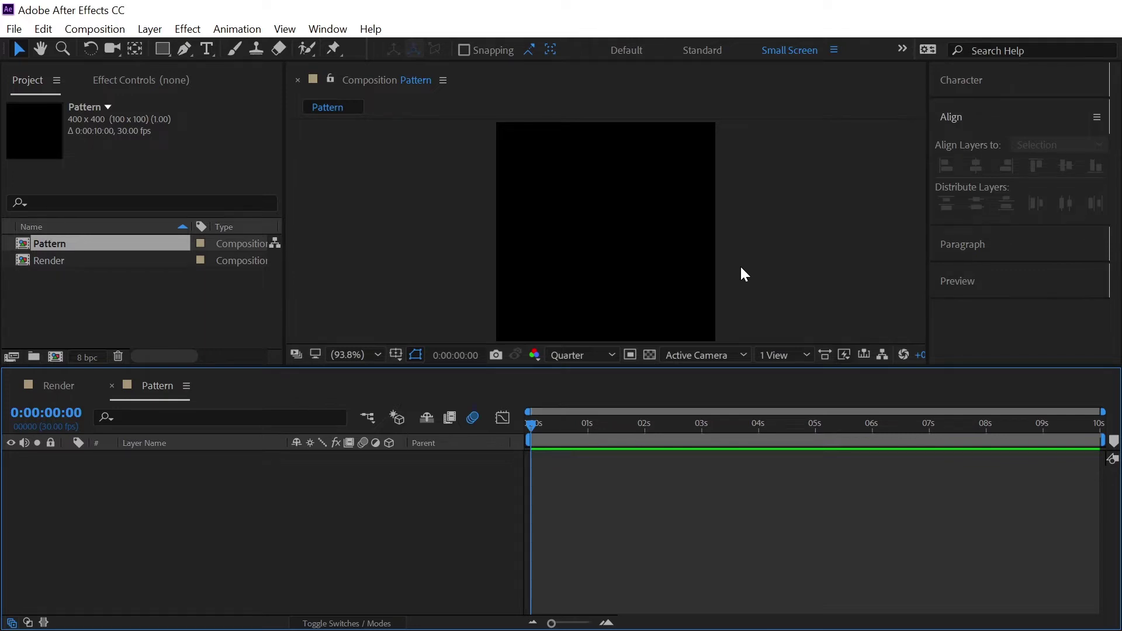
- Draw a square with the Rectangle tool in the Pattern composition
left_click(162, 49)
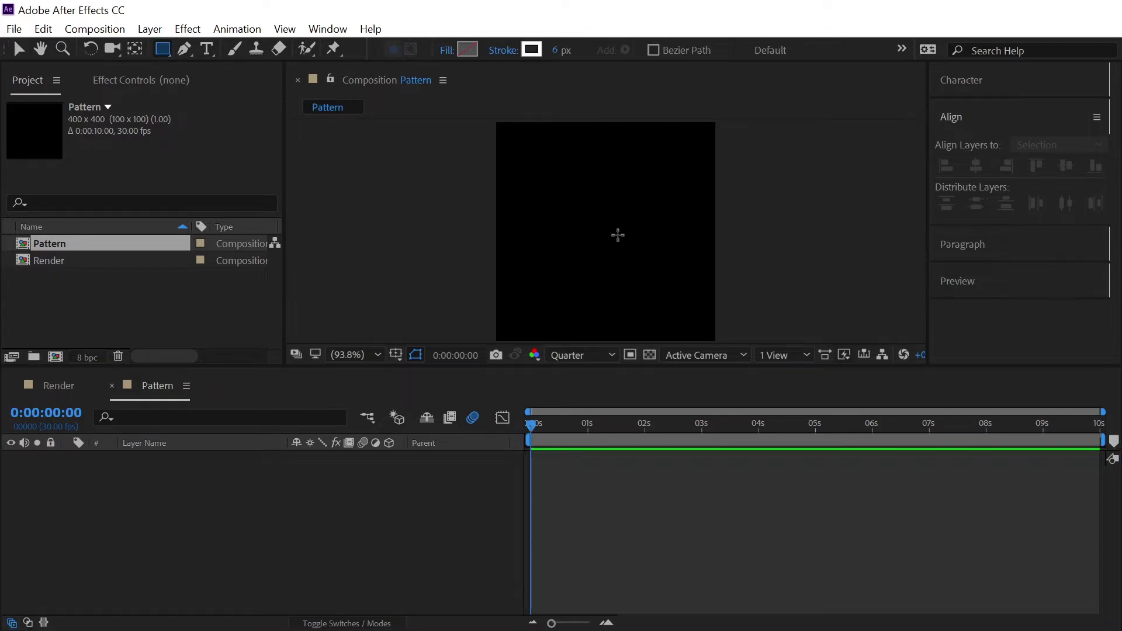
mouse_move(597, 222)
left_mouse_down()
mouse_move(689, 313)
mouse_move(673, 254)
left_mouse_up()
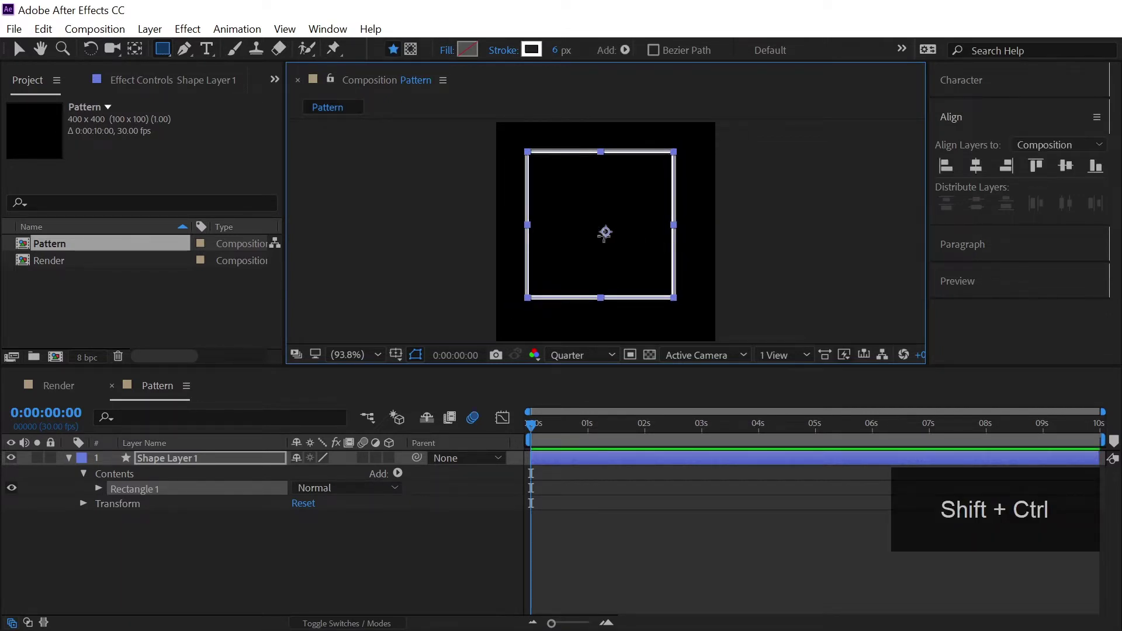
key("v")
left_click(230, 459)
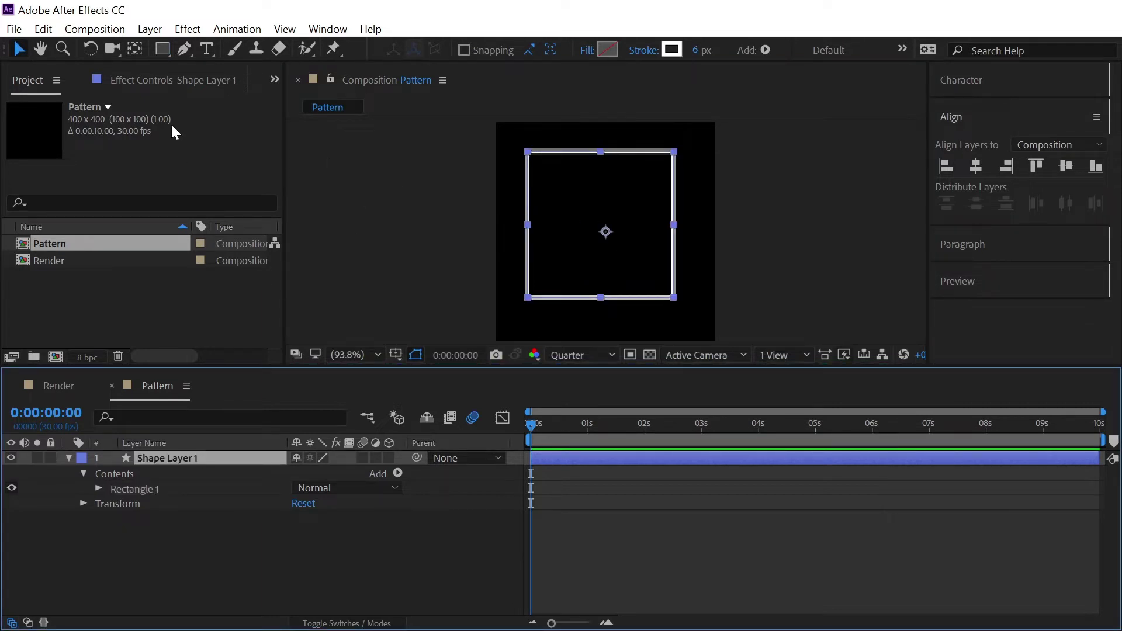
- Snap the square's anchor point to its centre and align it horizontally and vertically centred
double_click(136, 49)
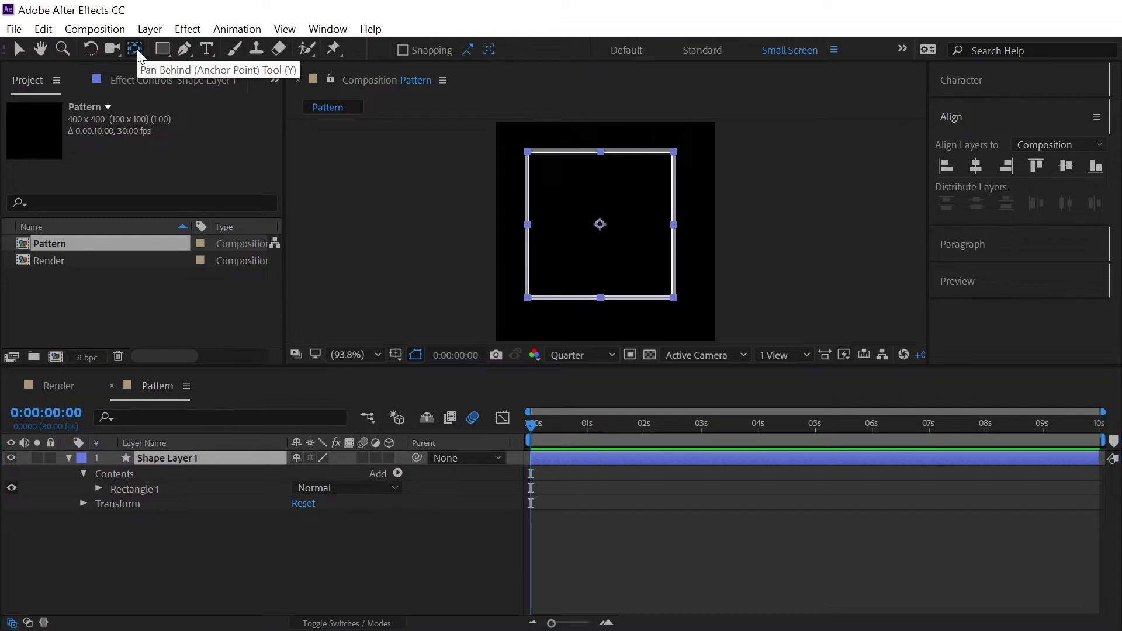
key("ctrl")
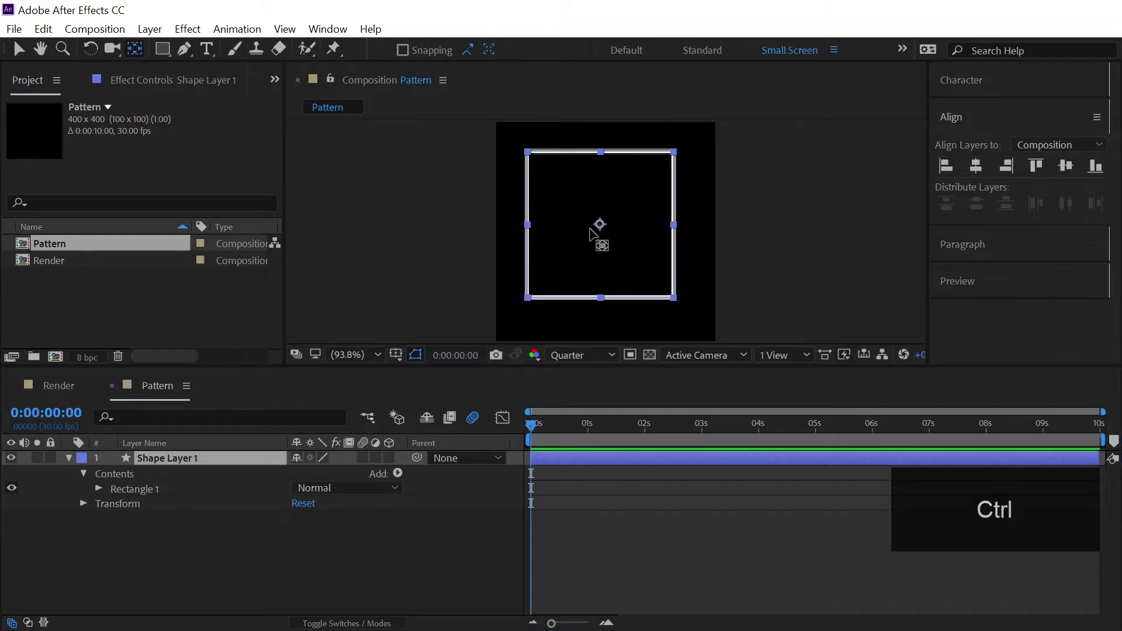
key("v")
left_click(69, 458)
left_click(976, 166)
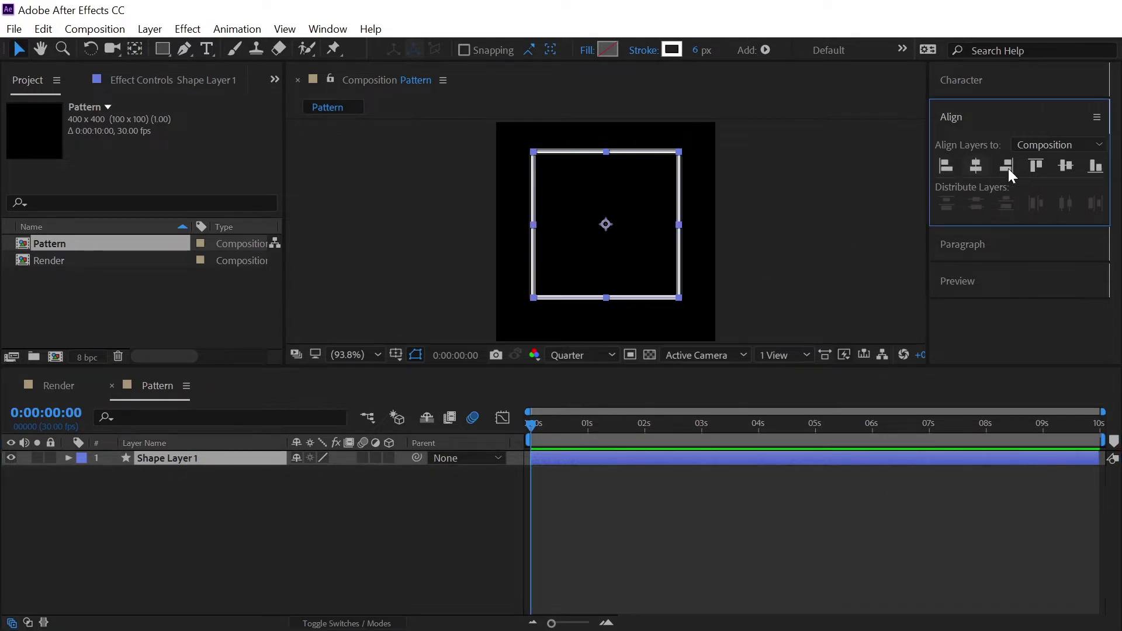
left_click(1069, 165)
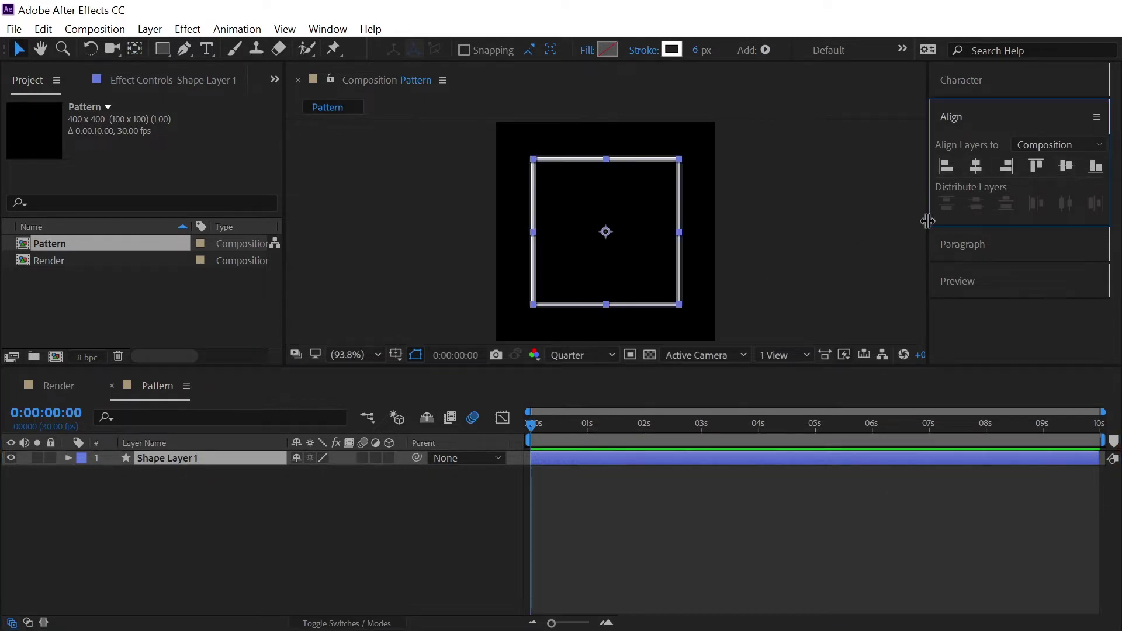
left_click(133, 501)
key("r")
left_click(305, 474)
- Set Shape Layer 1's Rotation to -45° to turn the square into a diamond
type("-45")
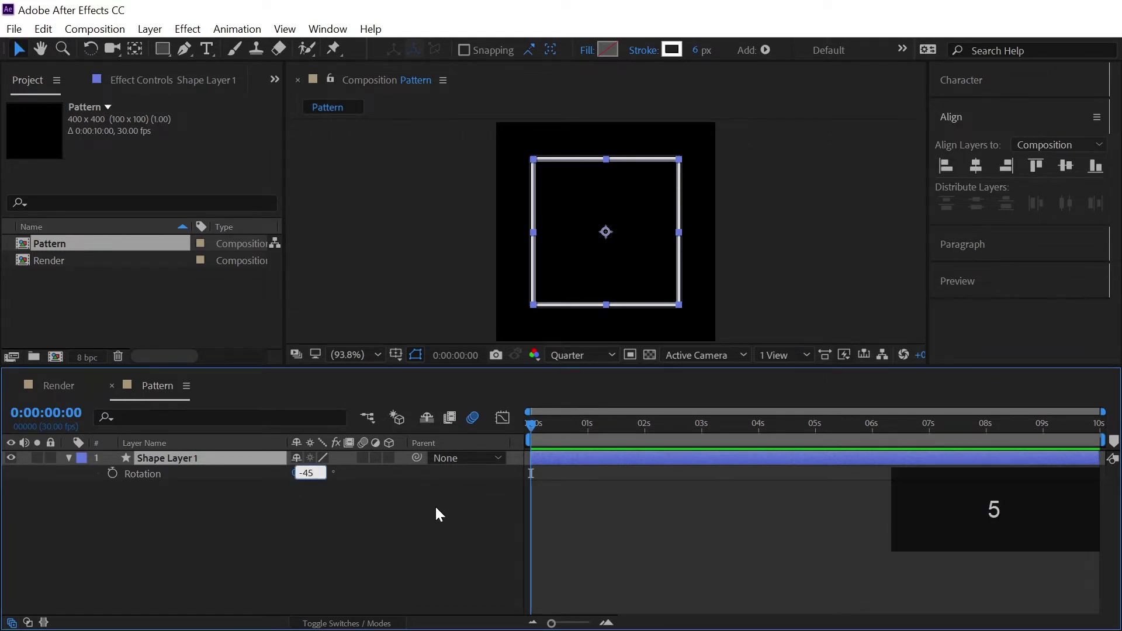
key("Return")
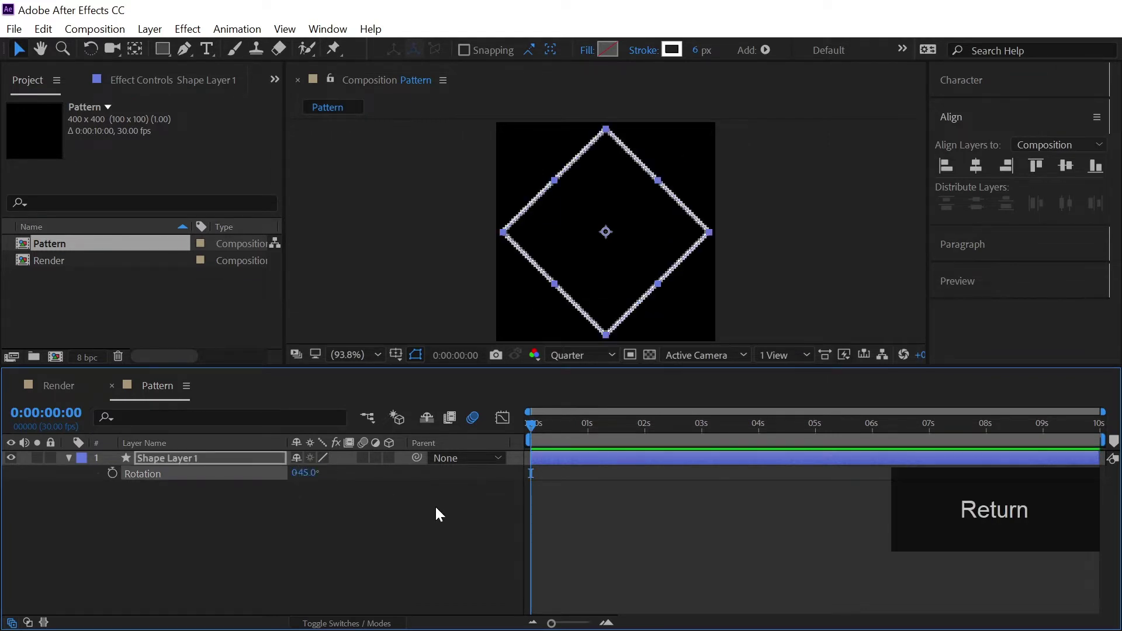
left_click(436, 507)
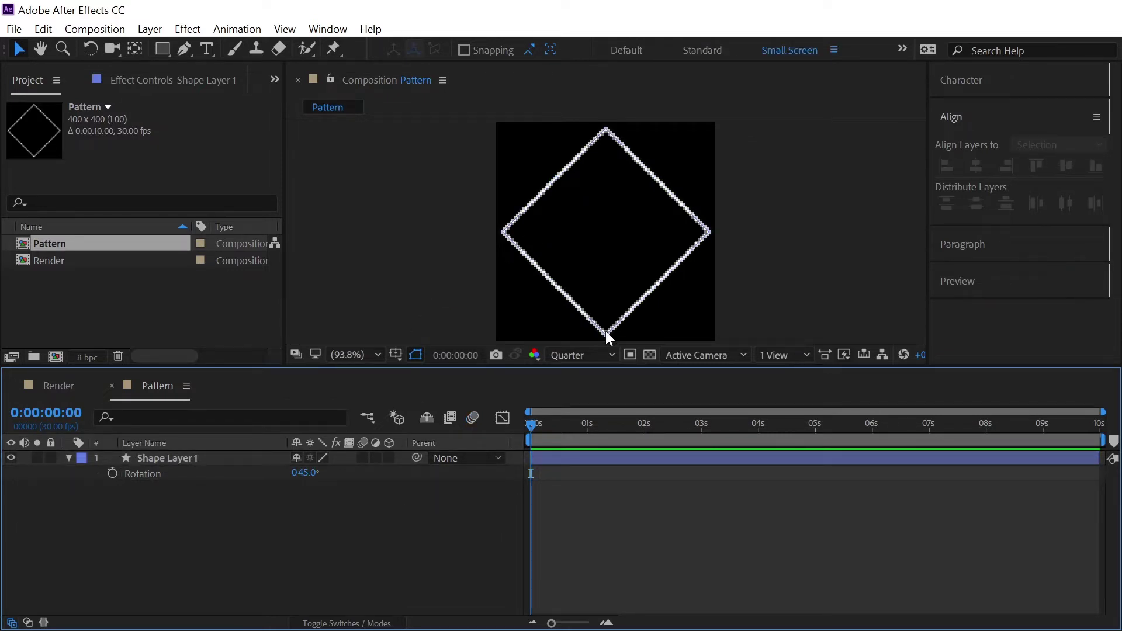
- Set the viewer preview resolution to Full
left_click(580, 357)
left_click(584, 396)
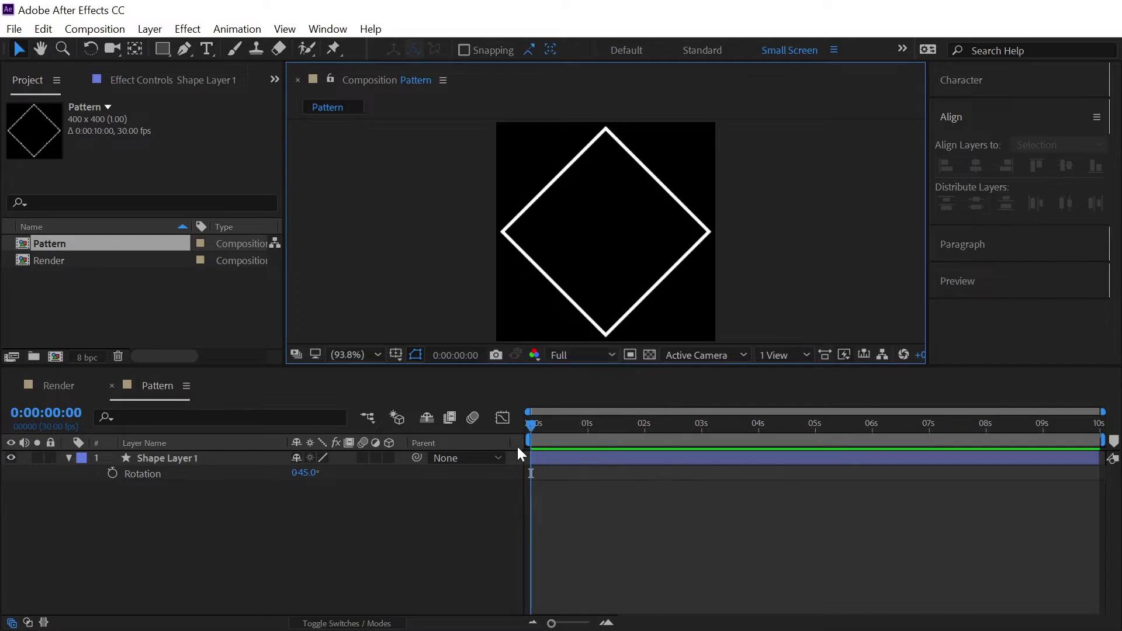
left_click(67, 459)
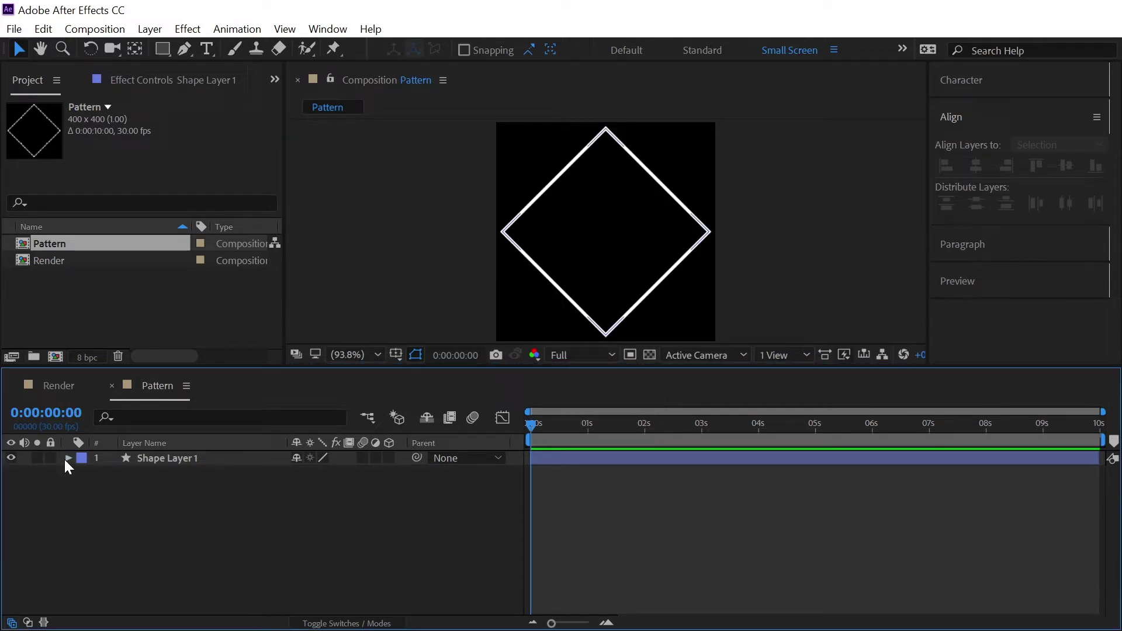
left_click(68, 458)
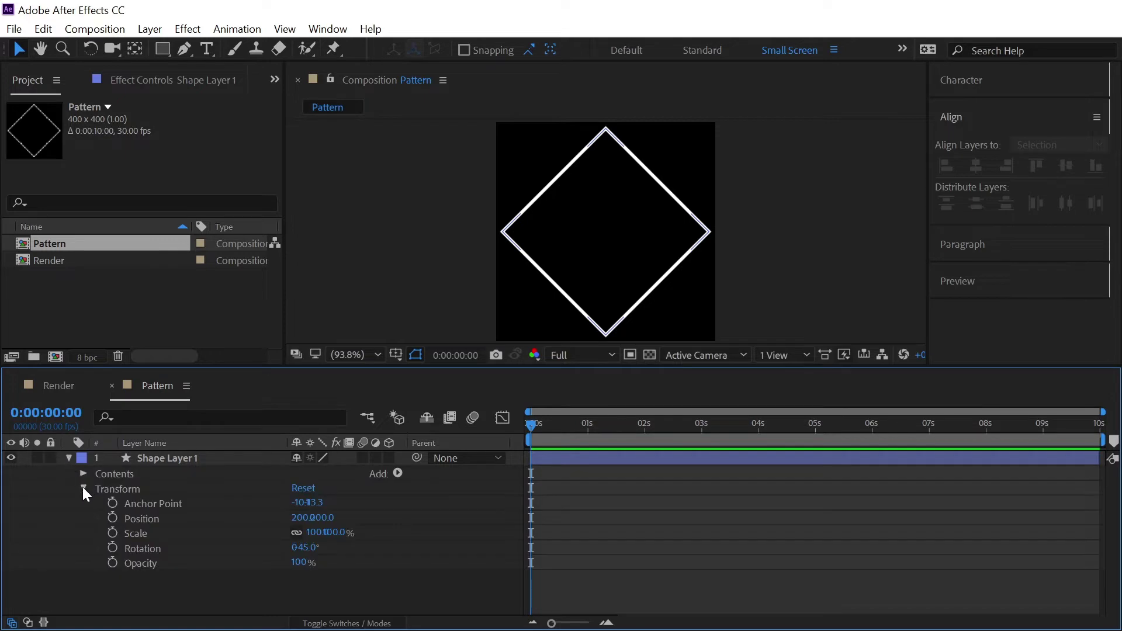
left_click(83, 489)
left_click(398, 473)
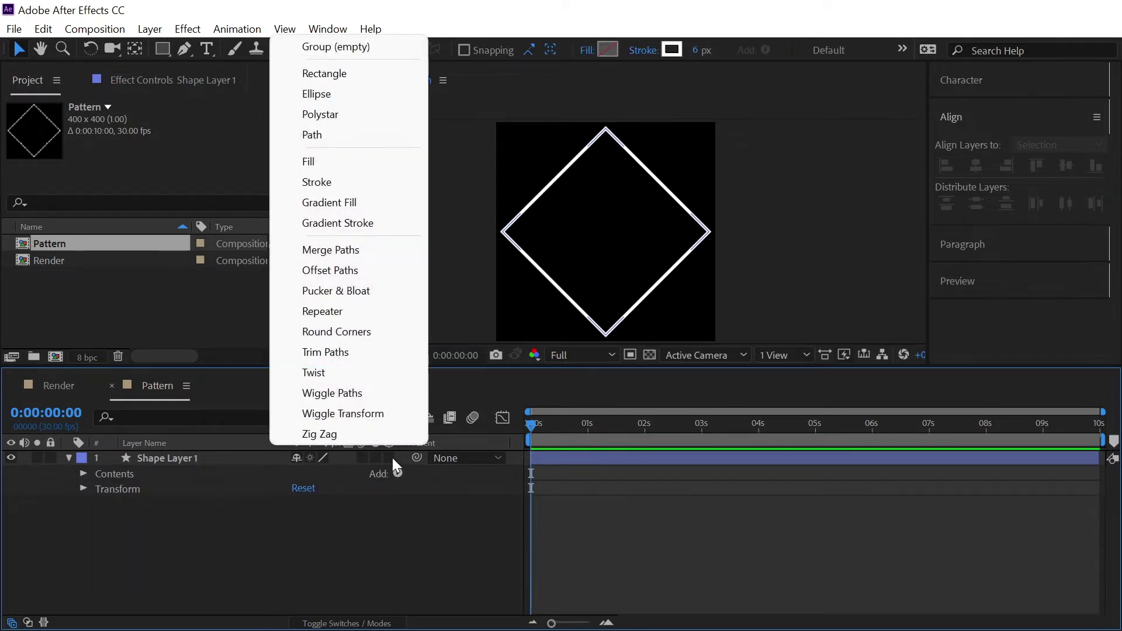
- Add Trim Paths to the shape and set its Start to 50%
left_click(362, 351)
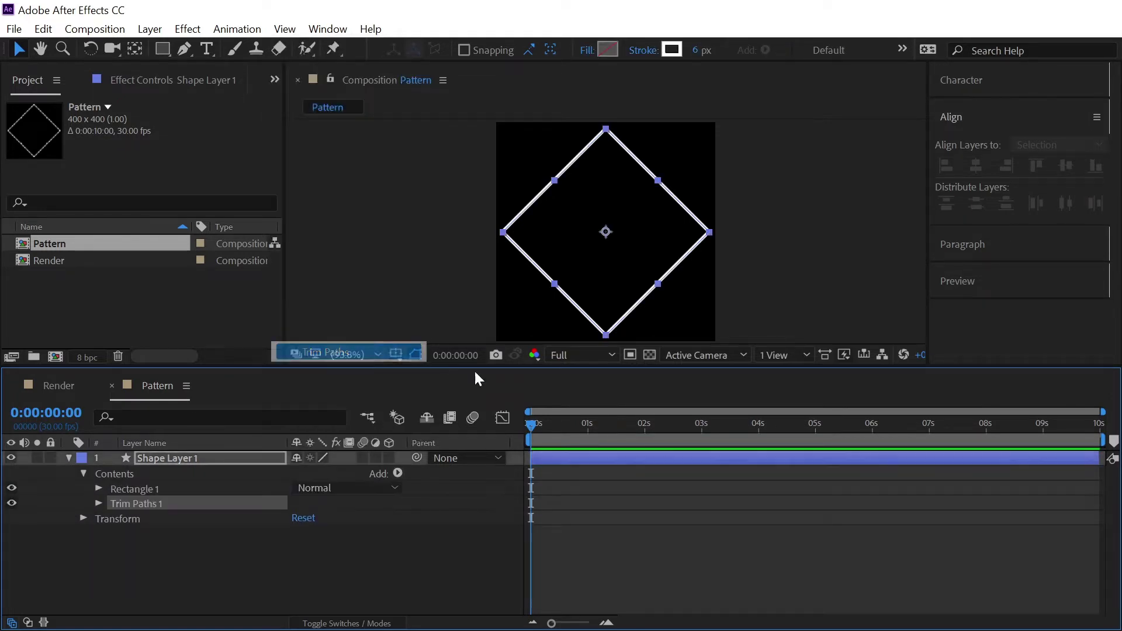
left_click(98, 503)
left_click(299, 517)
type("5")
key("alt+Tab")
type("50")
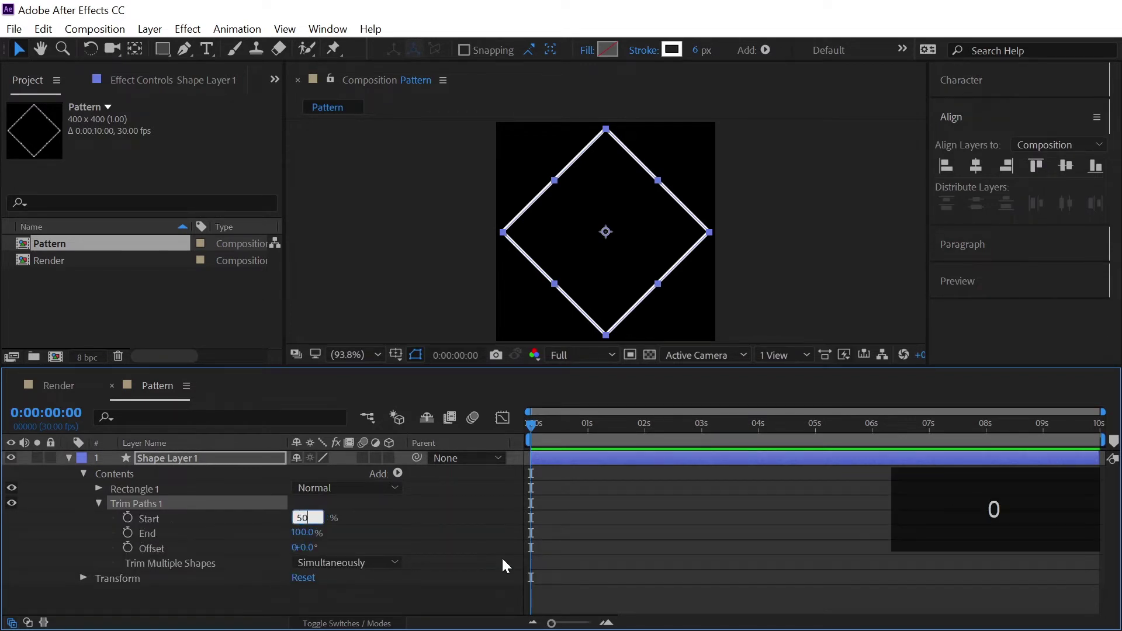
key("Return")
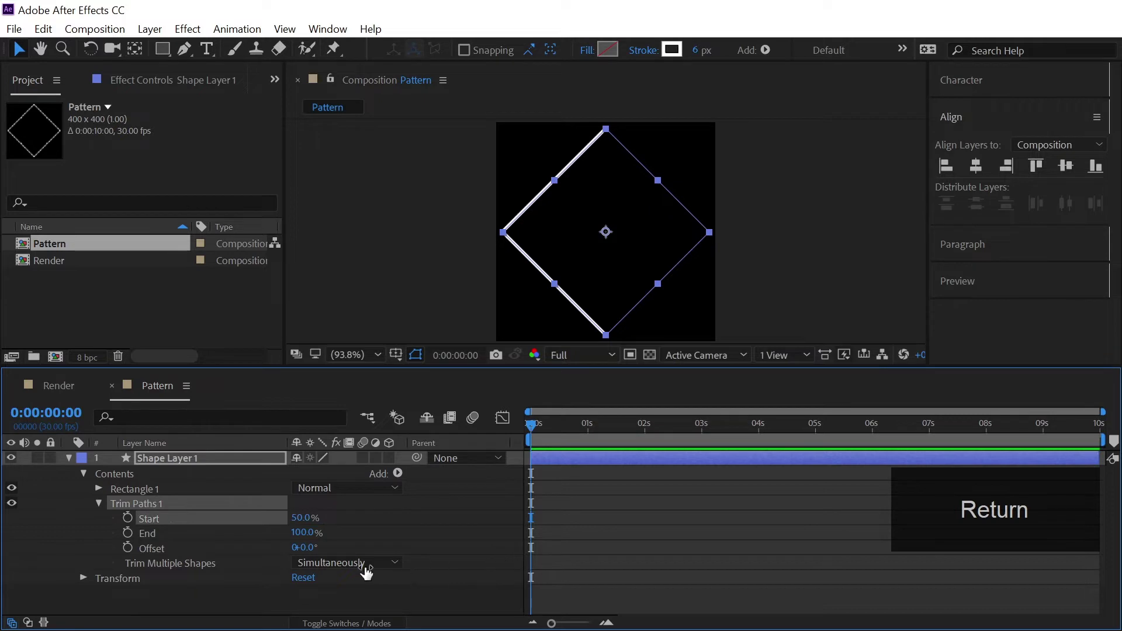
- Set the trim Offset to 0° and keyframe it at 0 seconds
mouse_move(313, 547)
left_mouse_down()
mouse_move(438, 541)
mouse_move(308, 532)
mouse_move(374, 540)
left_mouse_up()
left_click(304, 547)
type("0")
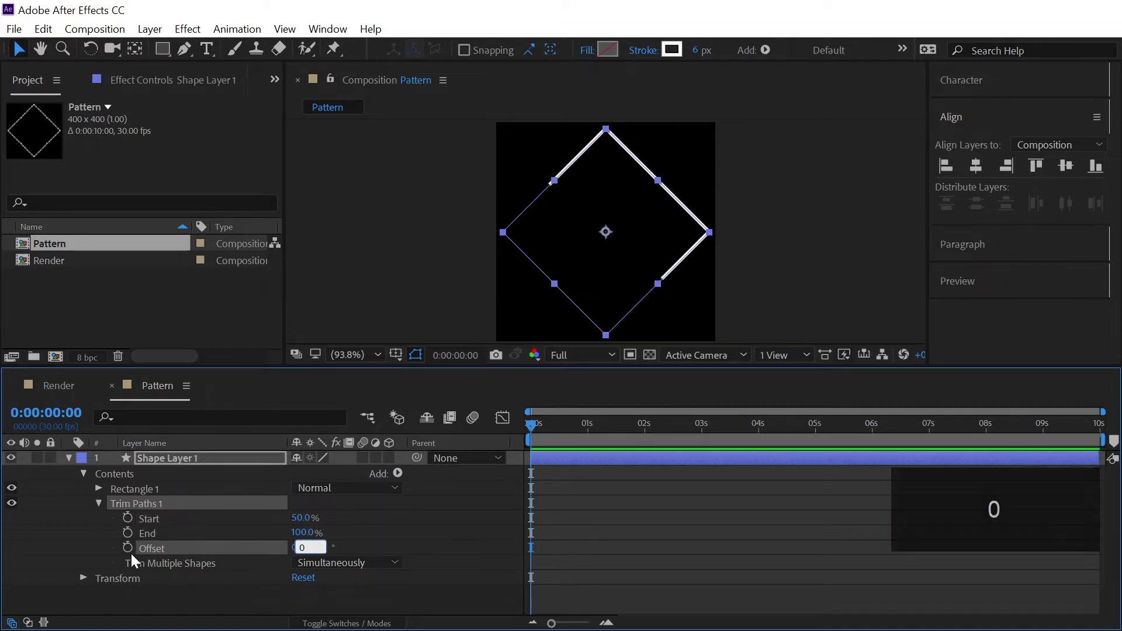
left_click_drag(548, 423, 617, 423)
key("Home")
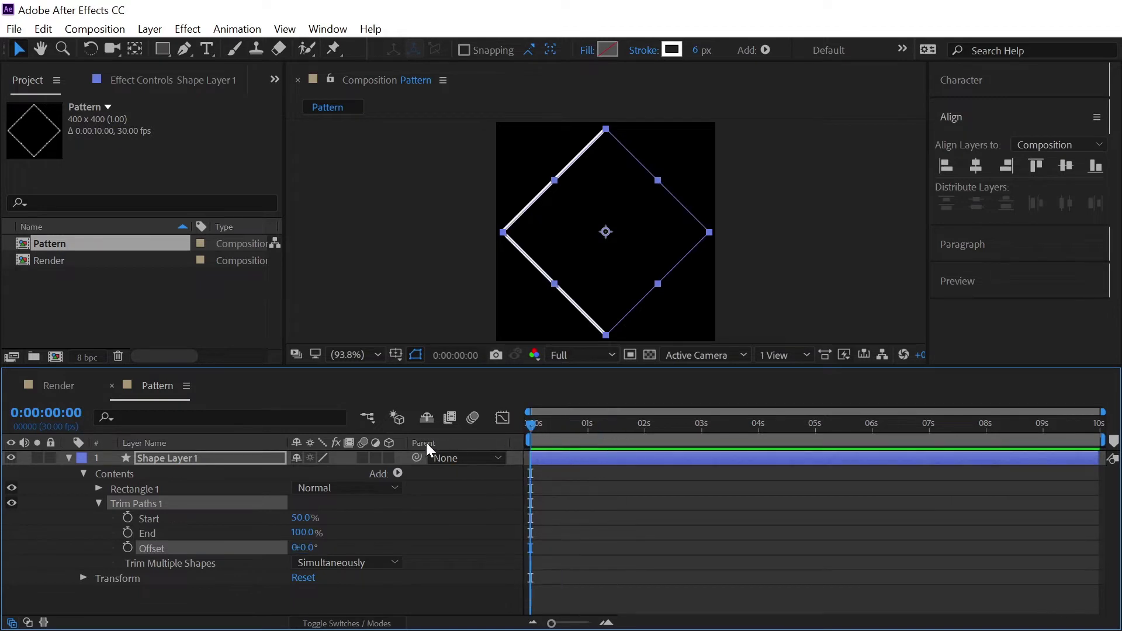
left_click(128, 547)
- At the end of the timeline, set the trim Offset to 1x +35°
left_click_drag(544, 424, 1098, 446)
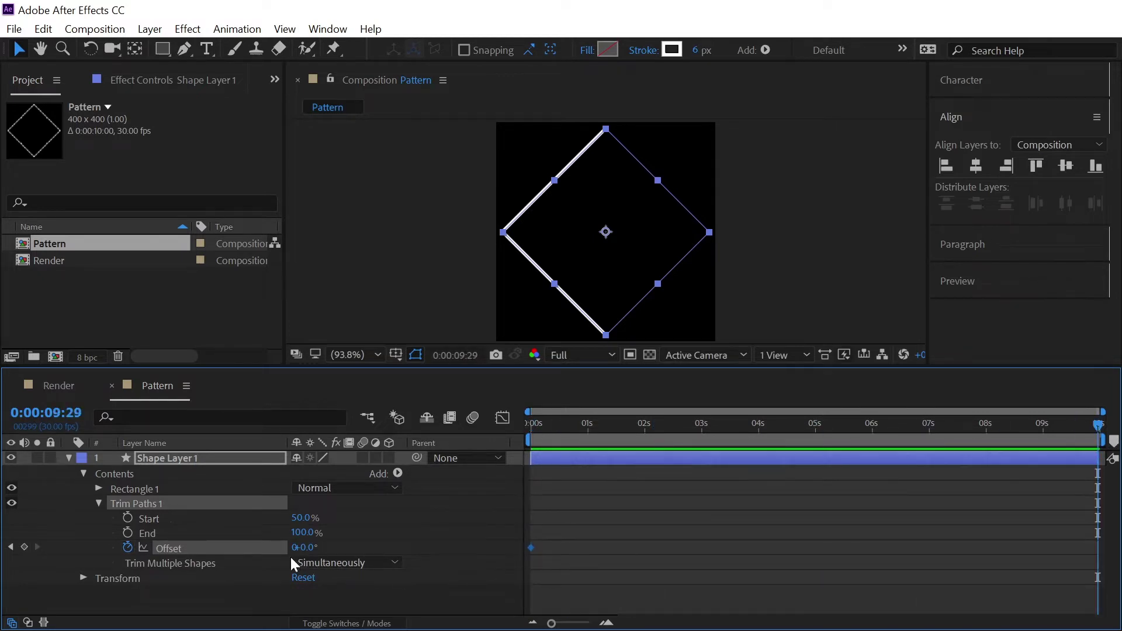
left_click(294, 550)
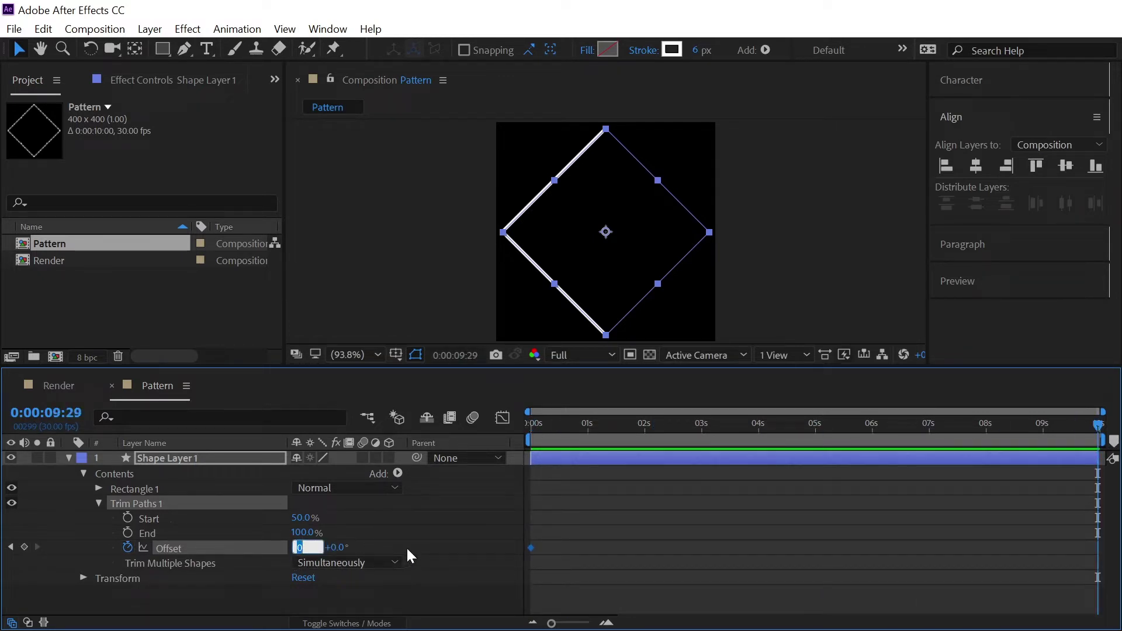
type("1")
left_click(408, 538)
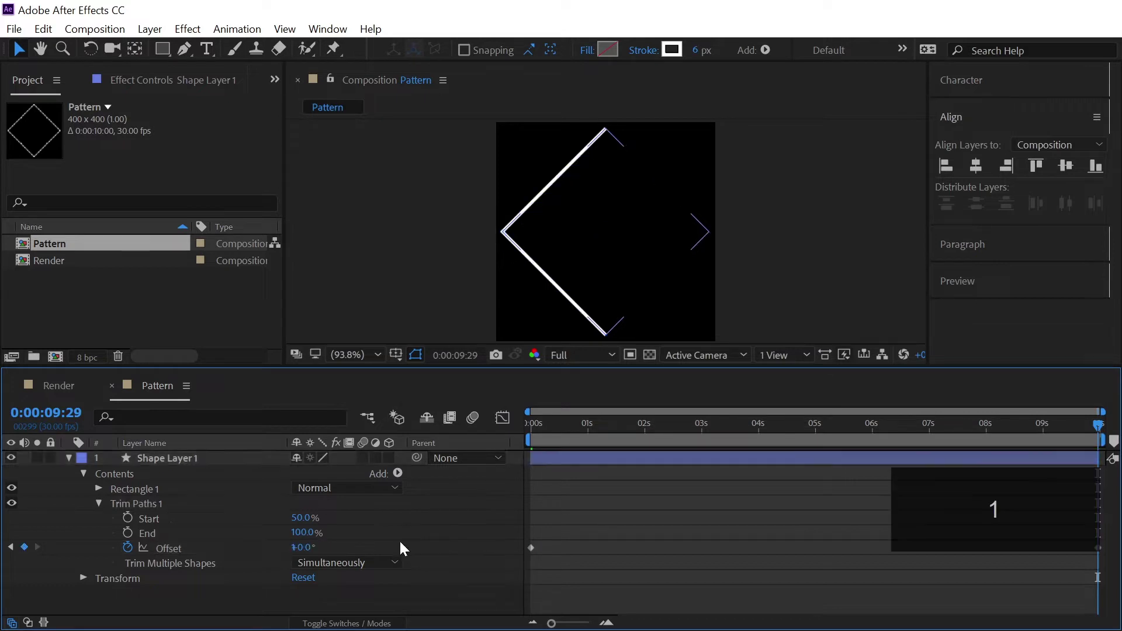
left_click(309, 548)
type("355")
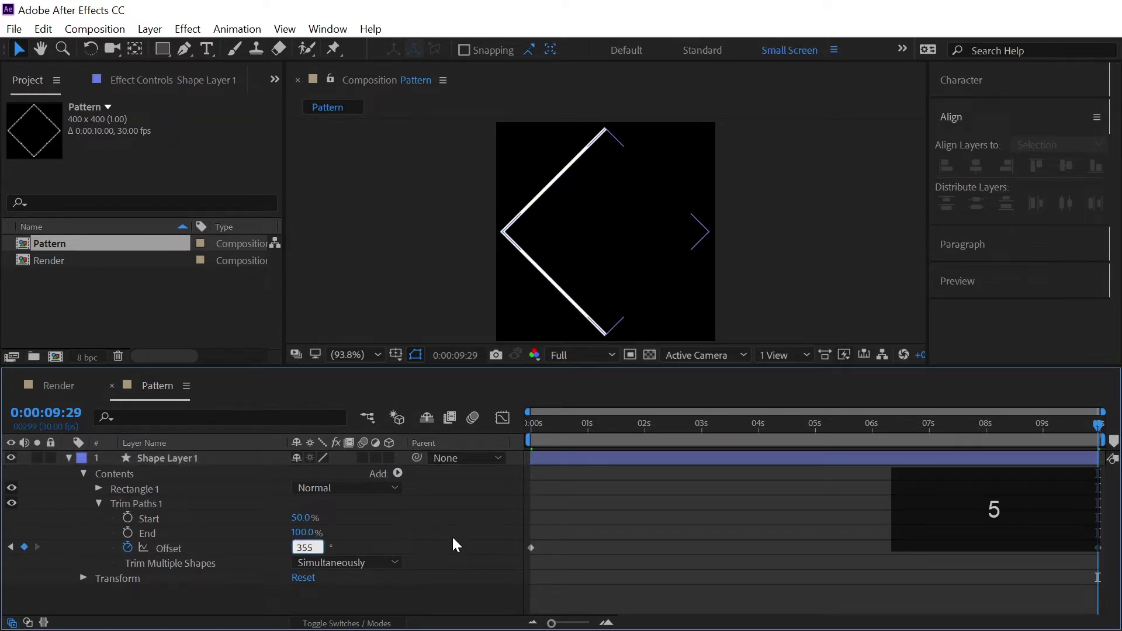
key("Return")
- Preview the travelling stroke animation from the start
left_click_drag(565, 441, 503, 433)
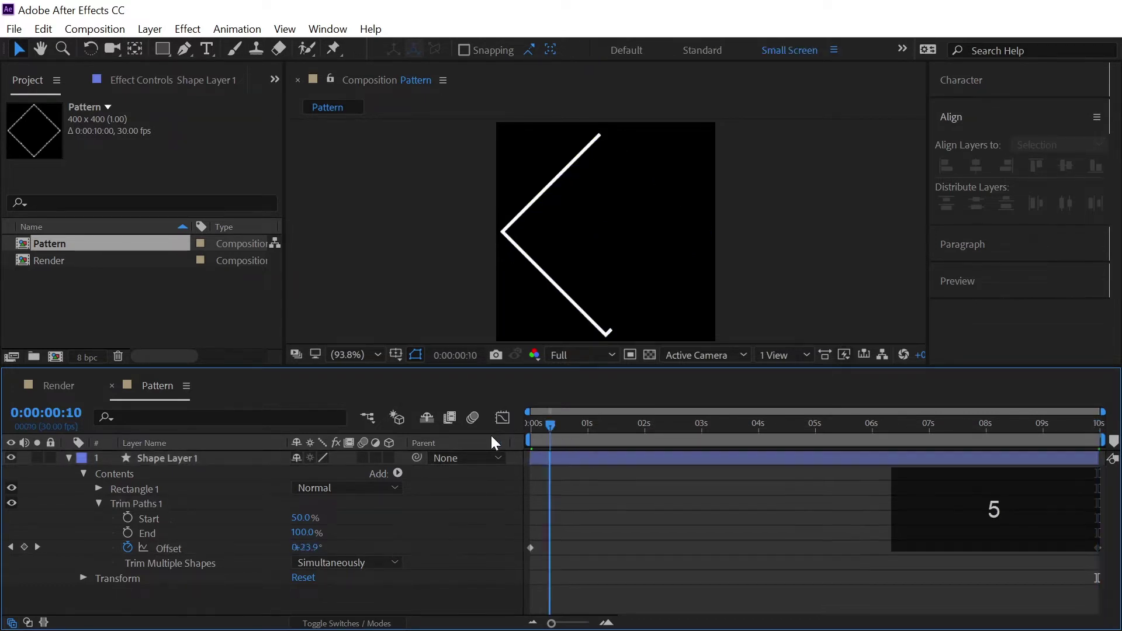
key("space")
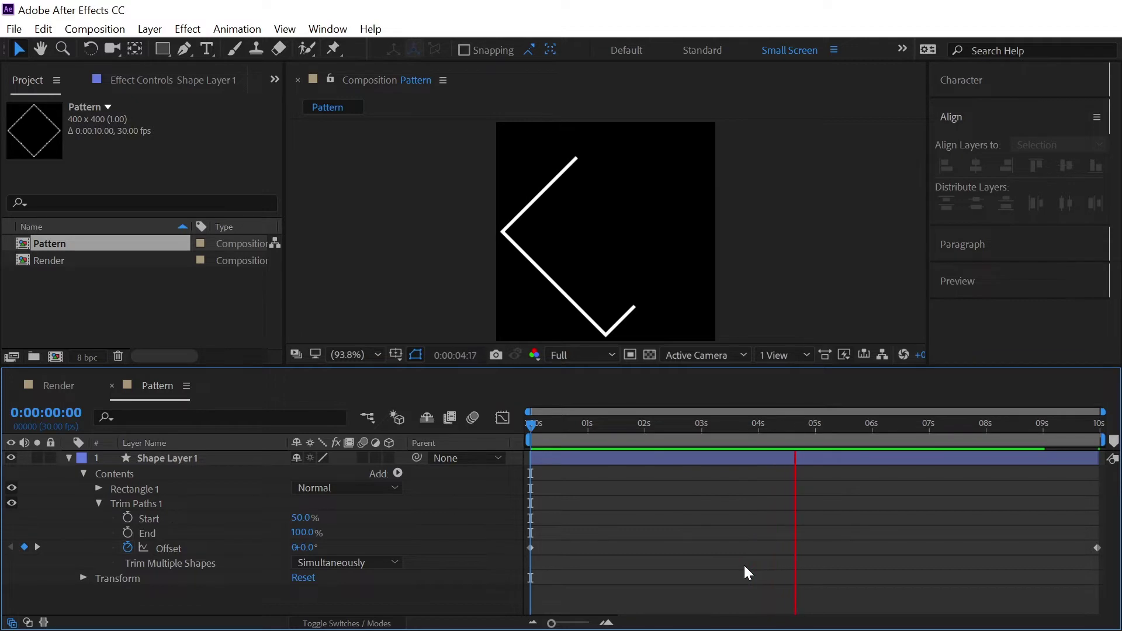
key("space")
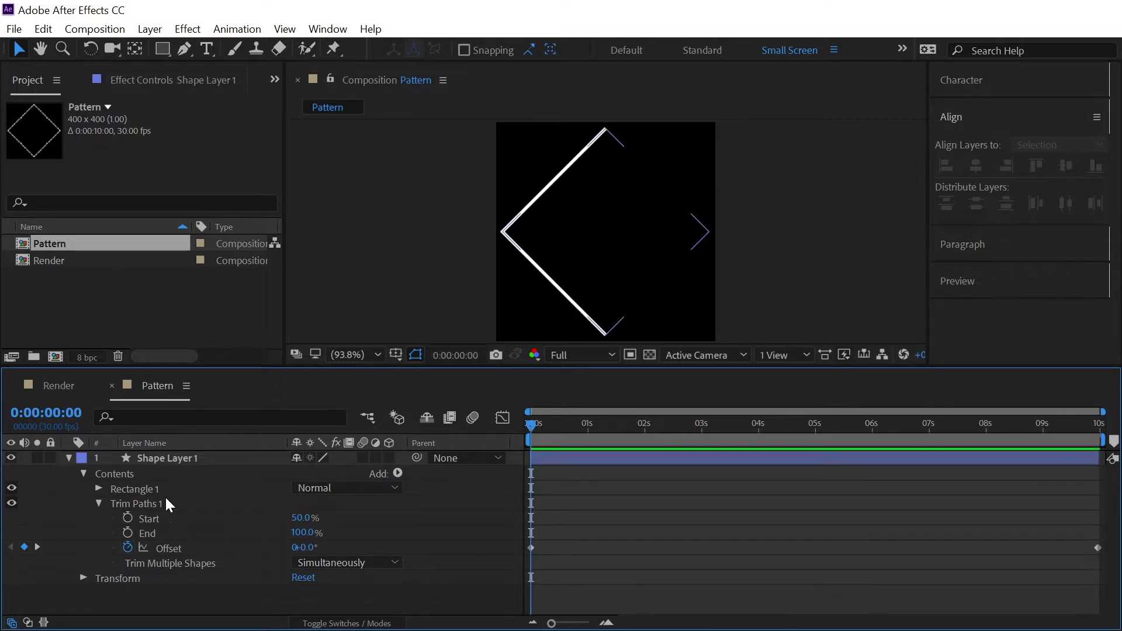
left_click(69, 458)
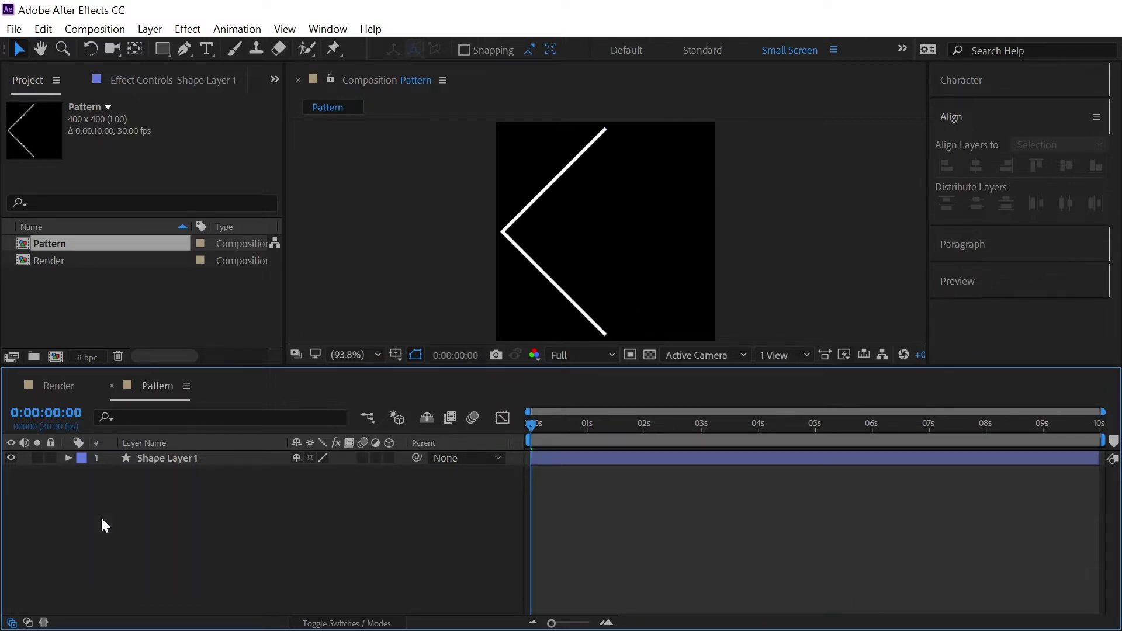
left_click(185, 459)
left_click(44, 28)
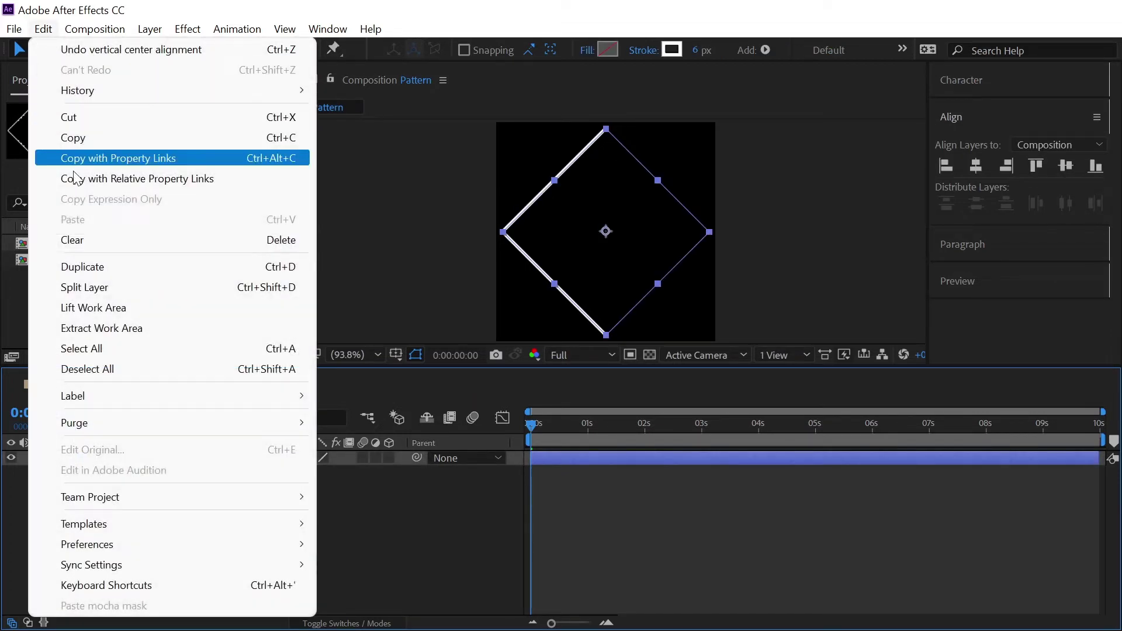
- Duplicate Shape Layer 1 and turn on Reverse Path Direction for Shape Layer 2's Rectangle 1
left_click(288, 270)
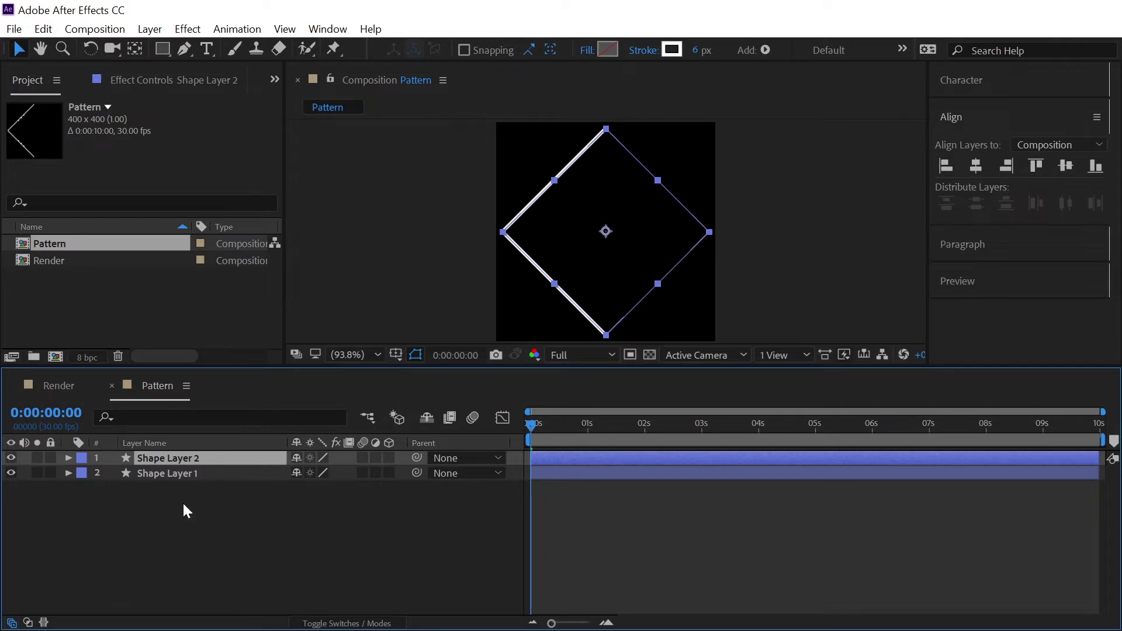
left_click(191, 486)
left_click(68, 457)
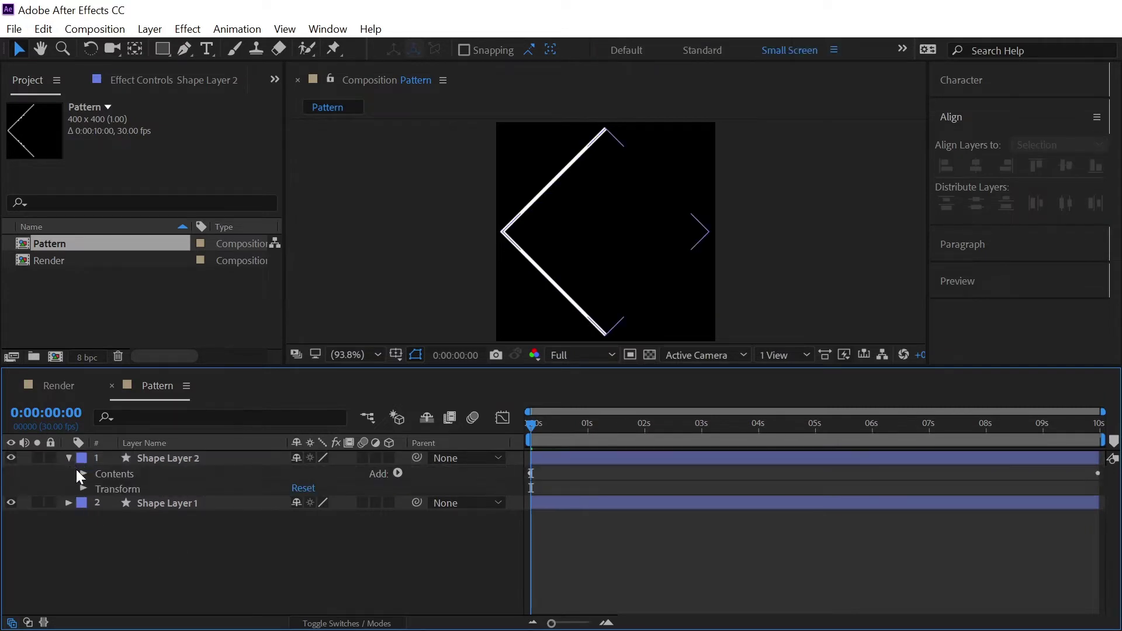
left_click(84, 474)
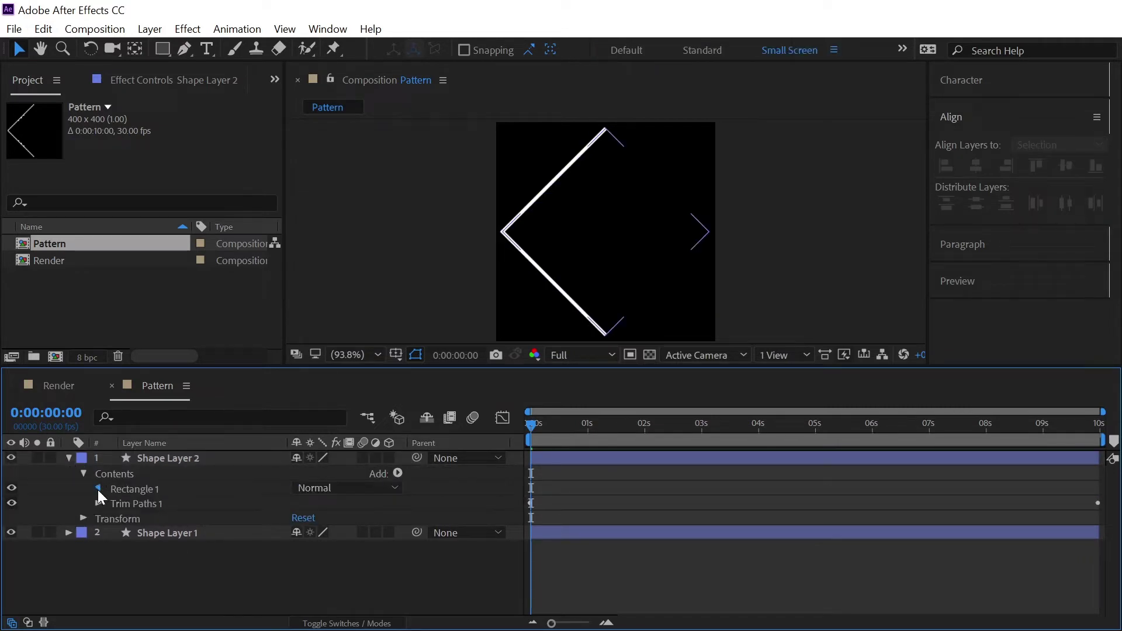
left_click(97, 490)
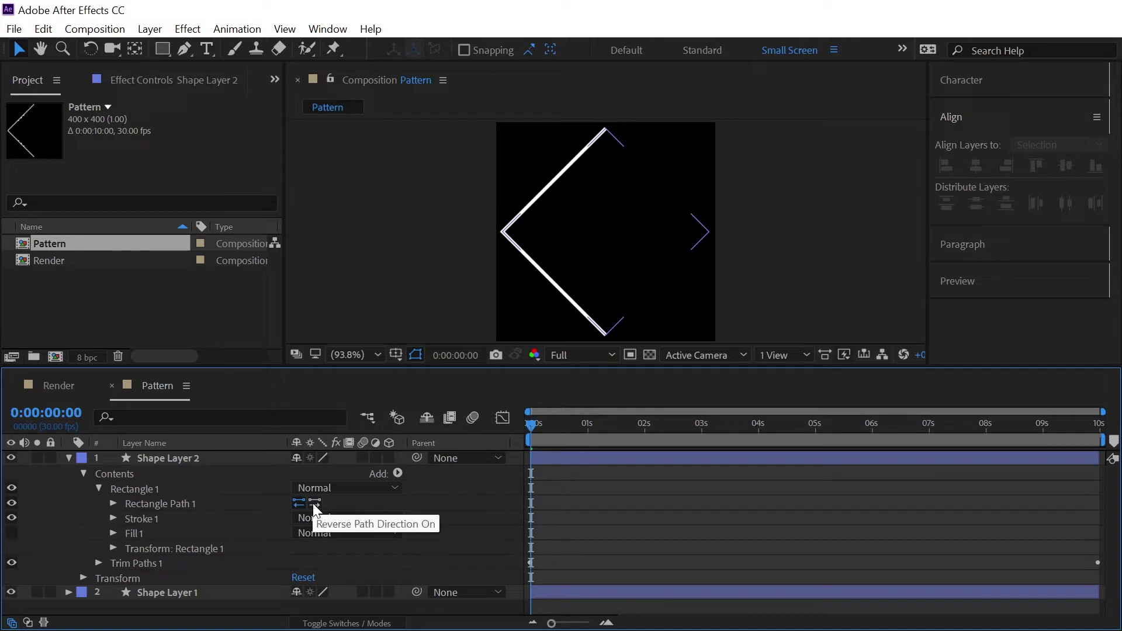
left_click(314, 503)
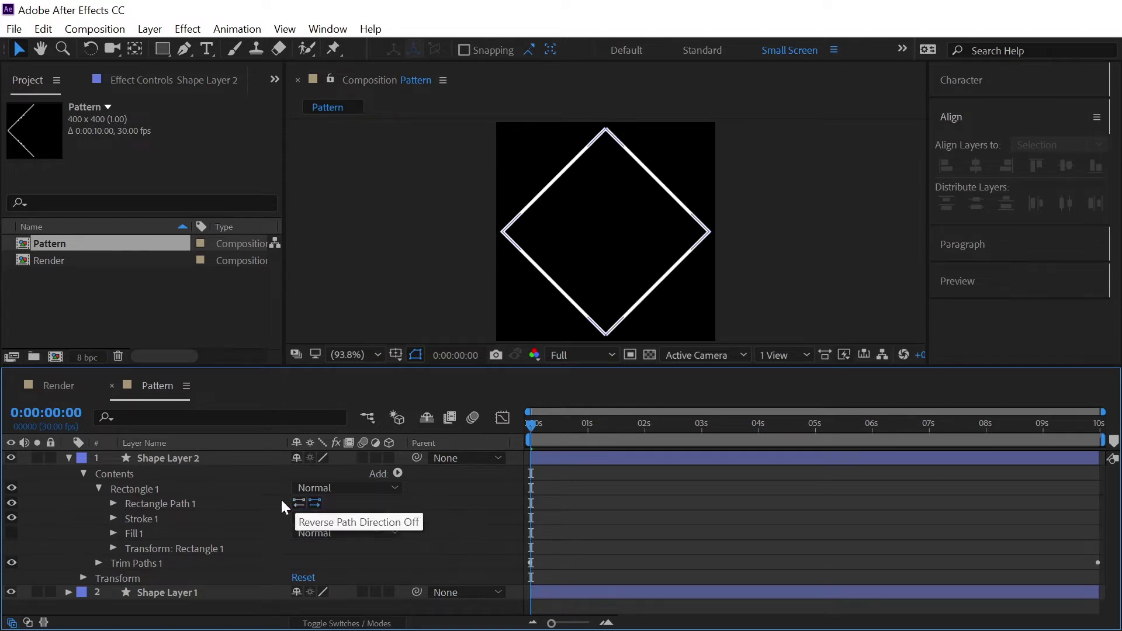
- Set the Scale of both shape layers to 90%
left_click(68, 458)
left_click_drag(207, 557, 219, 478)
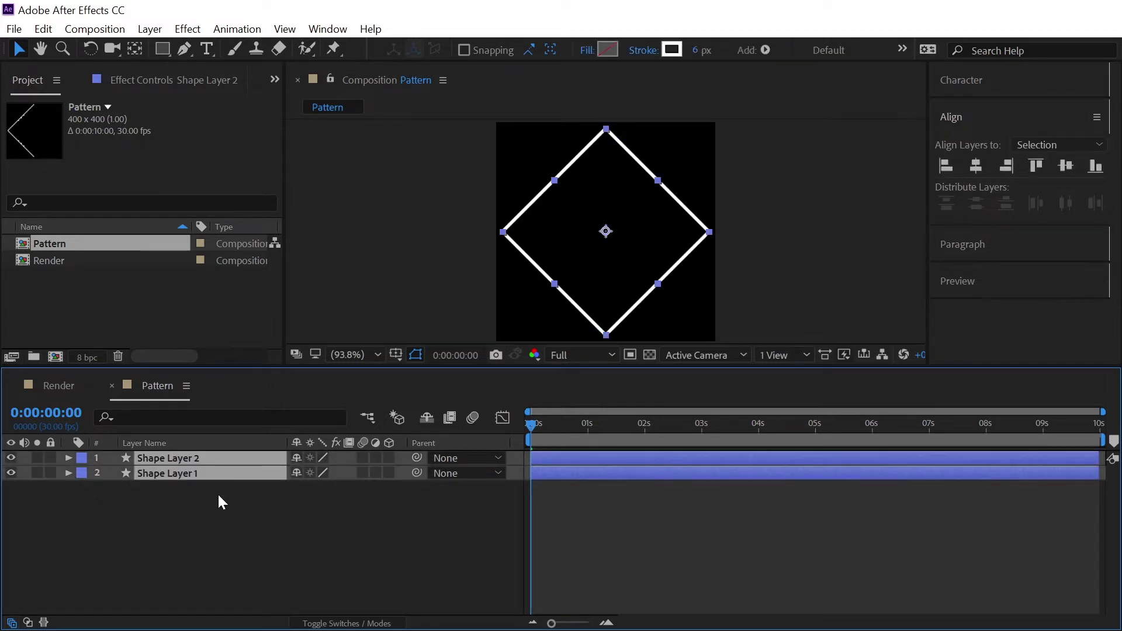
key("s")
left_click(339, 476)
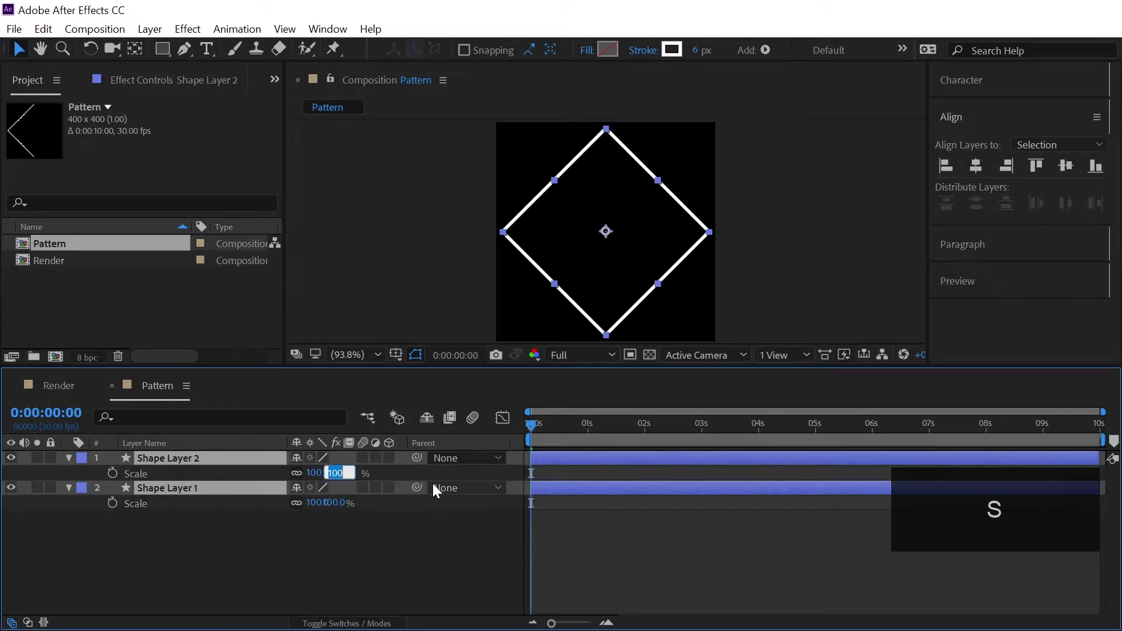
type("90")
key("Return")
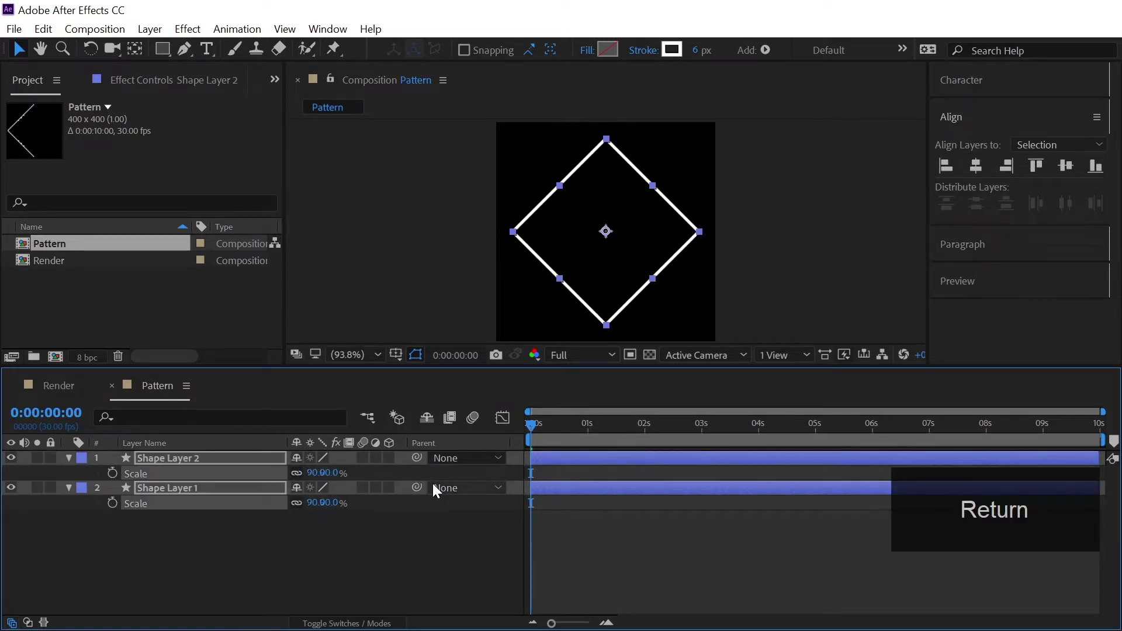
left_click(357, 542)
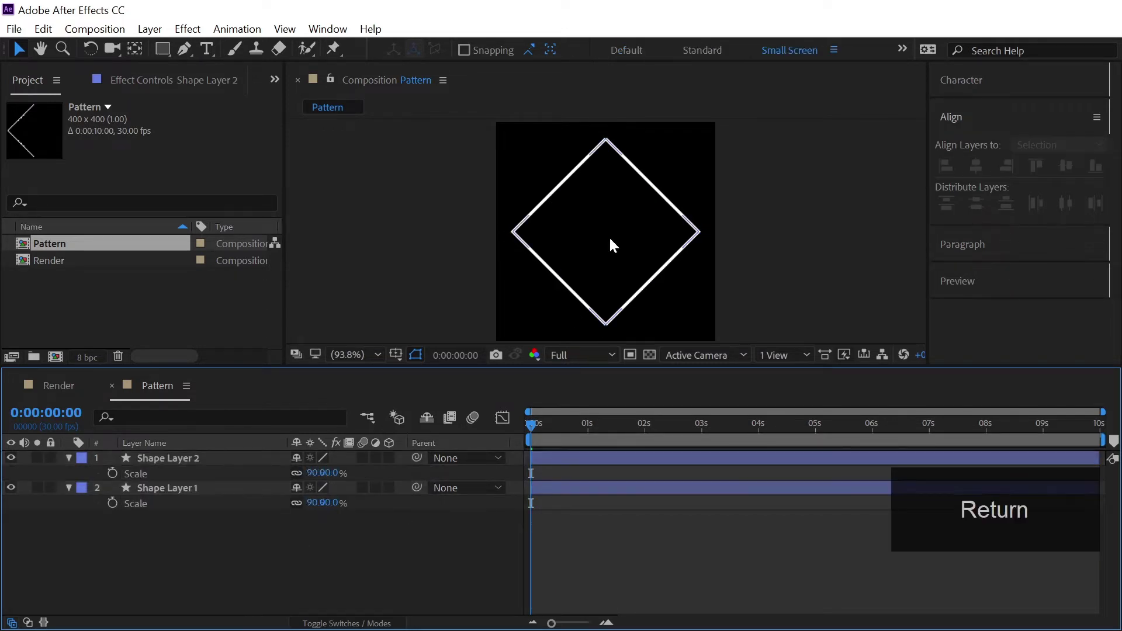
- Shift Shape Layer 1's diamond slightly left and Shape Layer 2's slightly right
left_click(180, 487)
left_click_drag(606, 232, 592, 234)
left_click(200, 488)
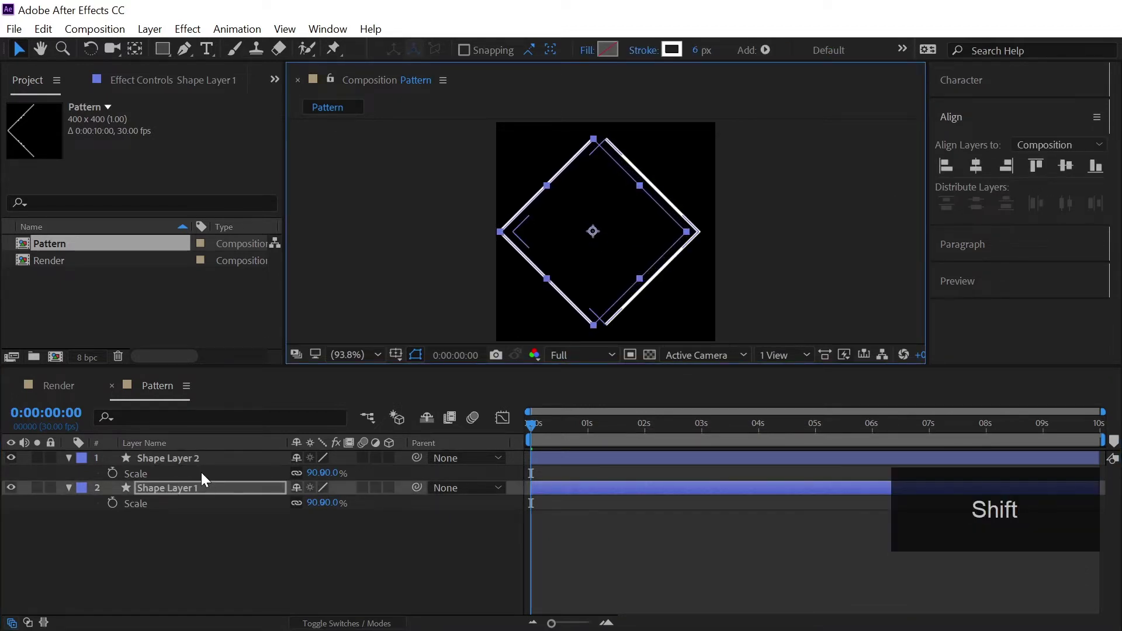
left_click(201, 462)
left_click_drag(606, 229, 617, 233)
left_click(298, 556)
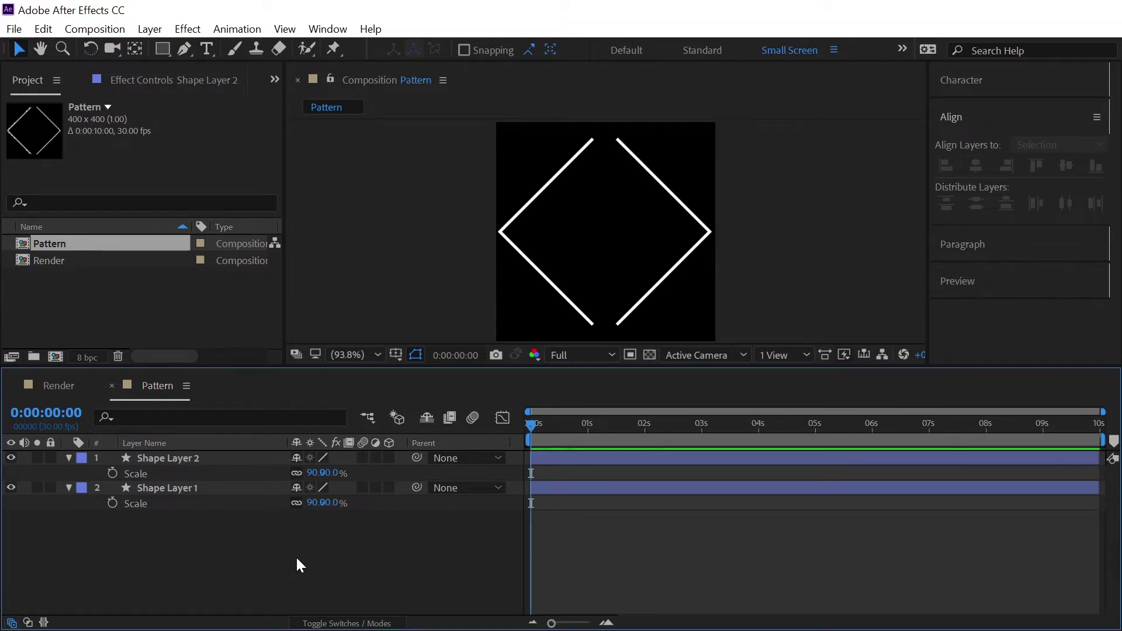
key("s")
key("space")
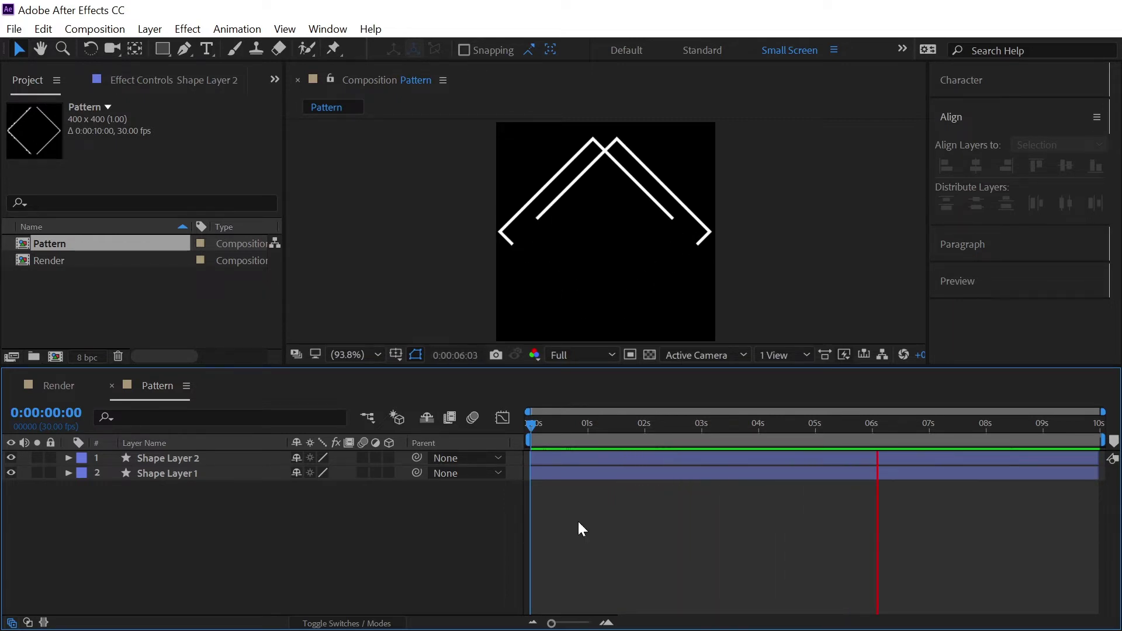
key("space")
left_click_drag(895, 424, 949, 434)
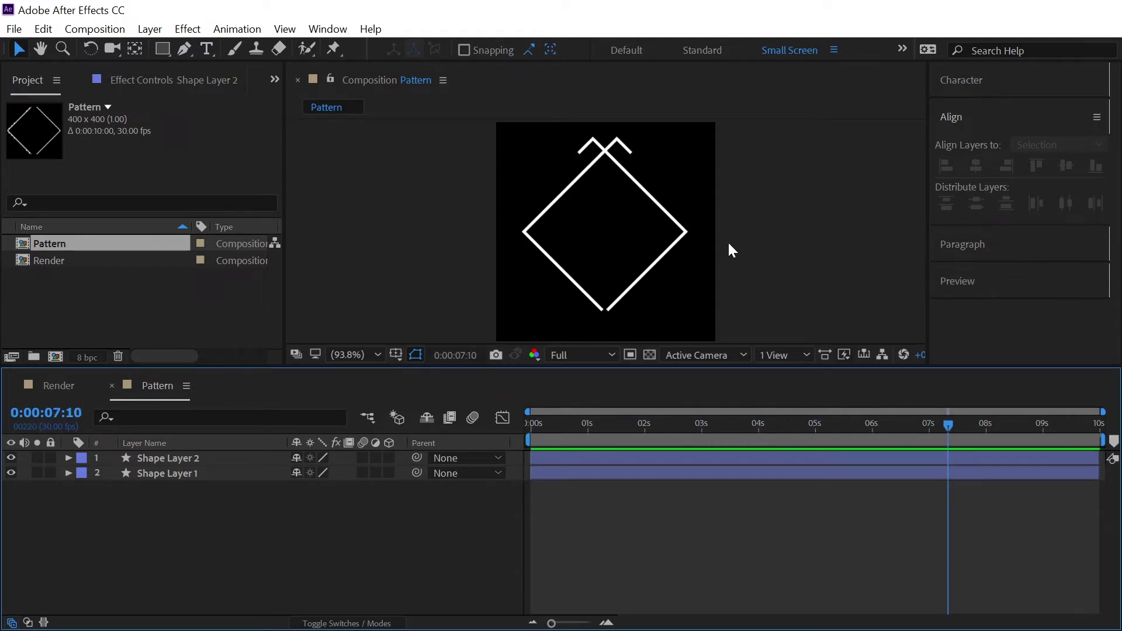
key("h")
scroll(604, 248, "up", 5)
left_click_drag(642, 264, 598, 238)
key("v")
key("h")
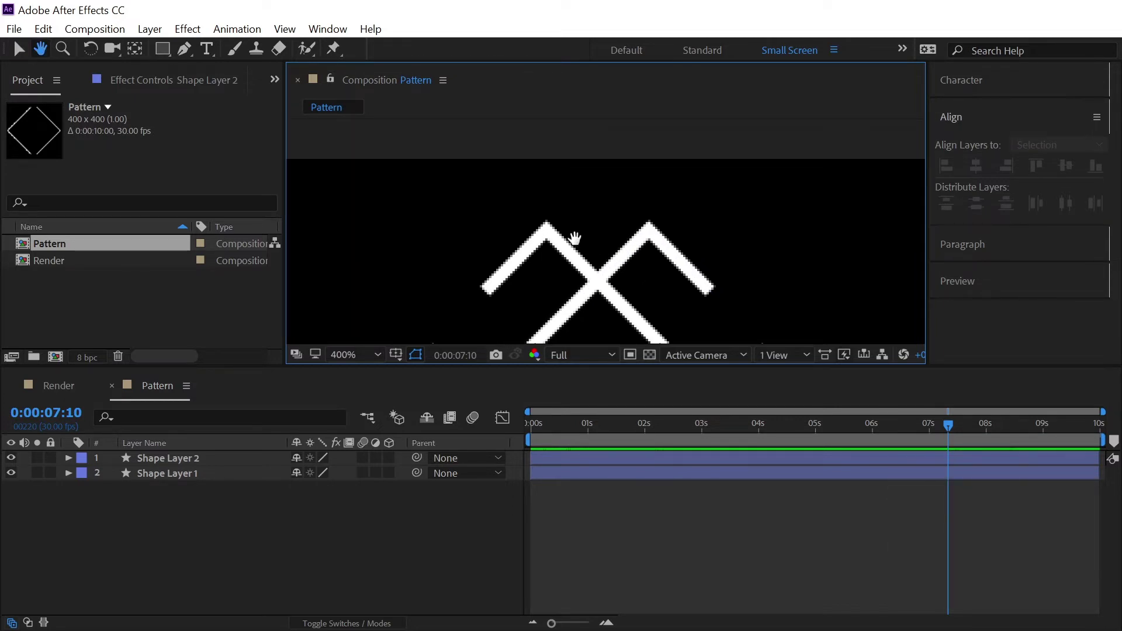
key("v")
left_click(378, 356)
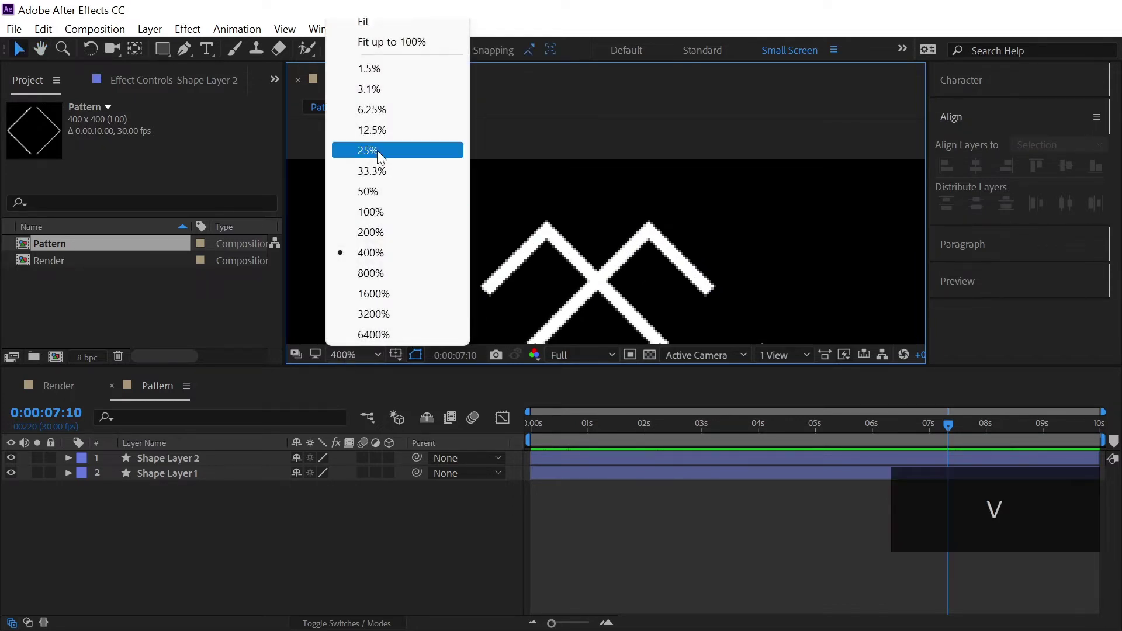
left_click(388, 42)
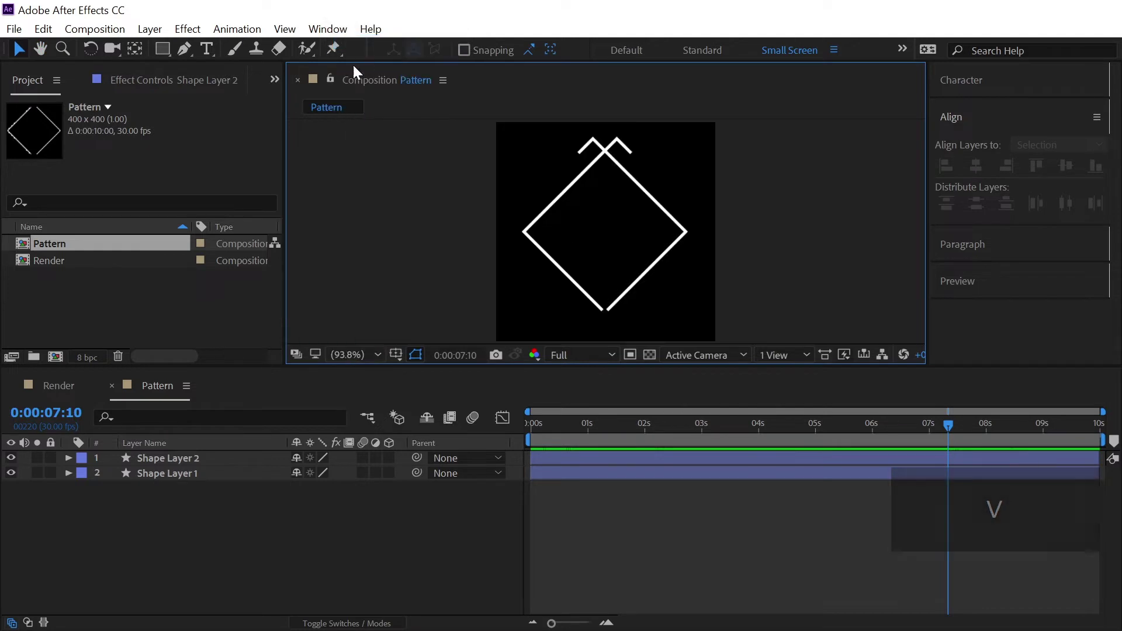
- Change the Pattern composition height to 360 px and preview the animation
left_click(83, 29)
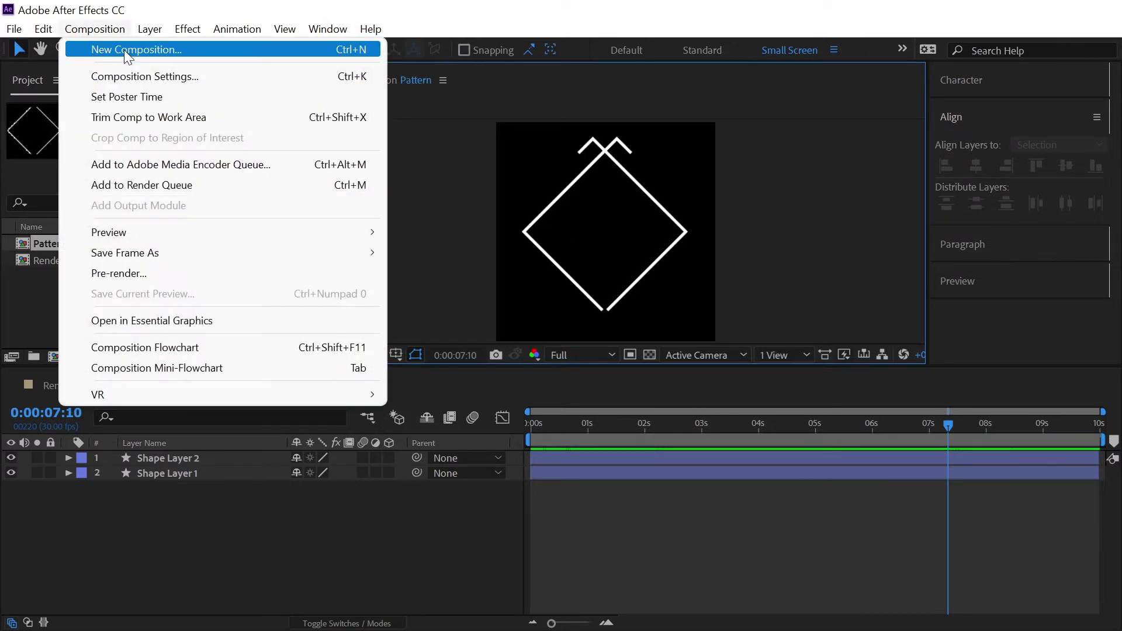
left_click(346, 76)
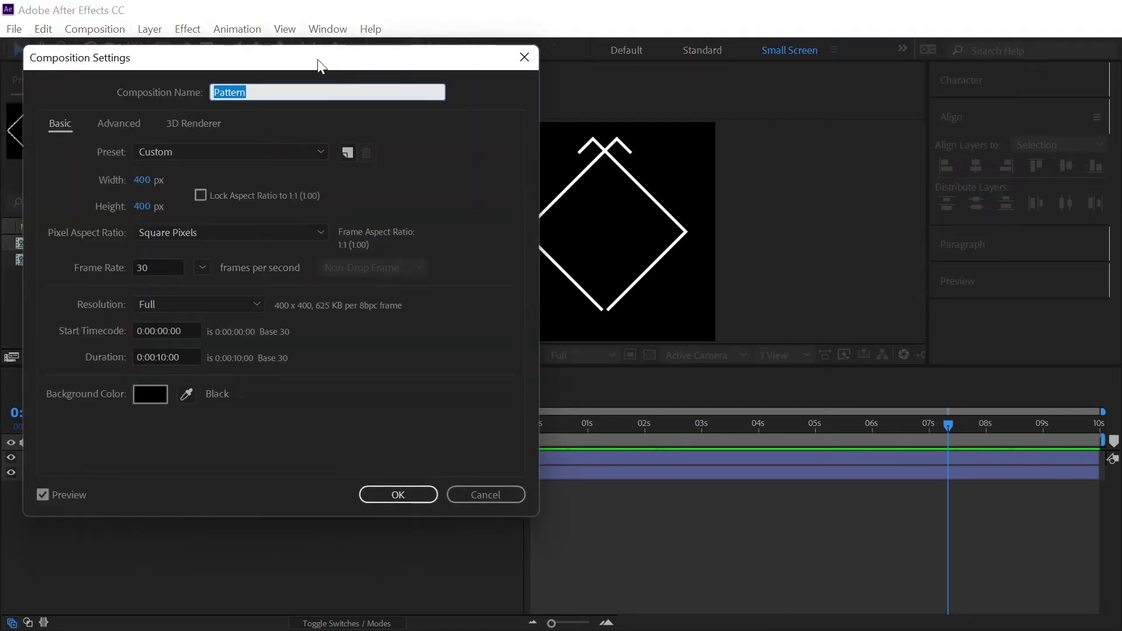
left_click_drag(318, 65, 299, 74)
left_click_drag(125, 225, 129, 227)
left_click(129, 222)
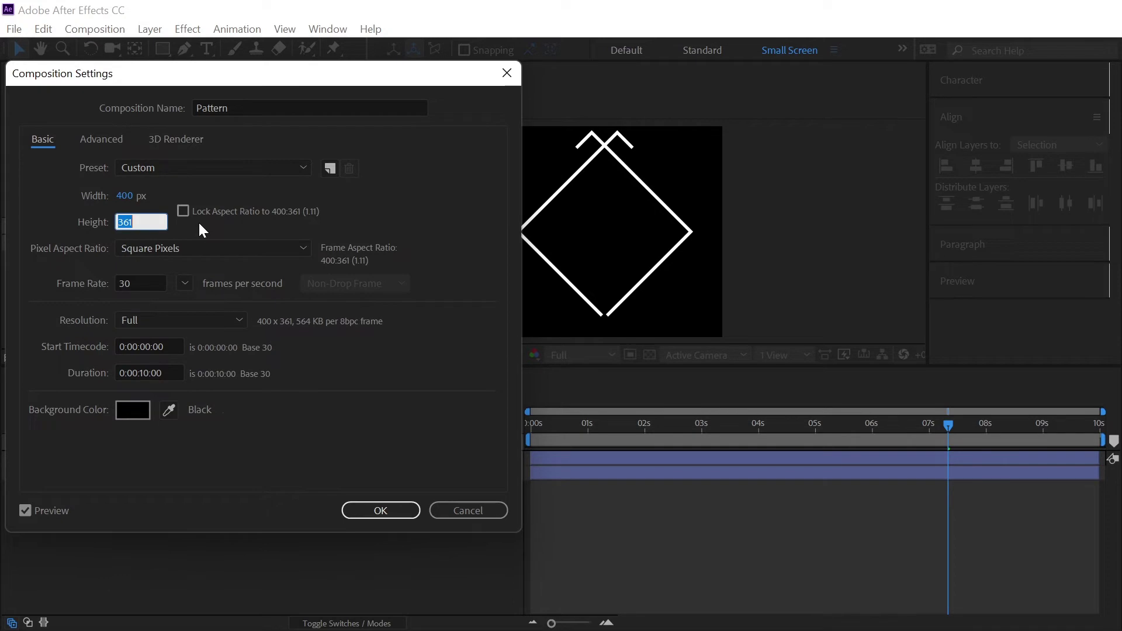
type("360")
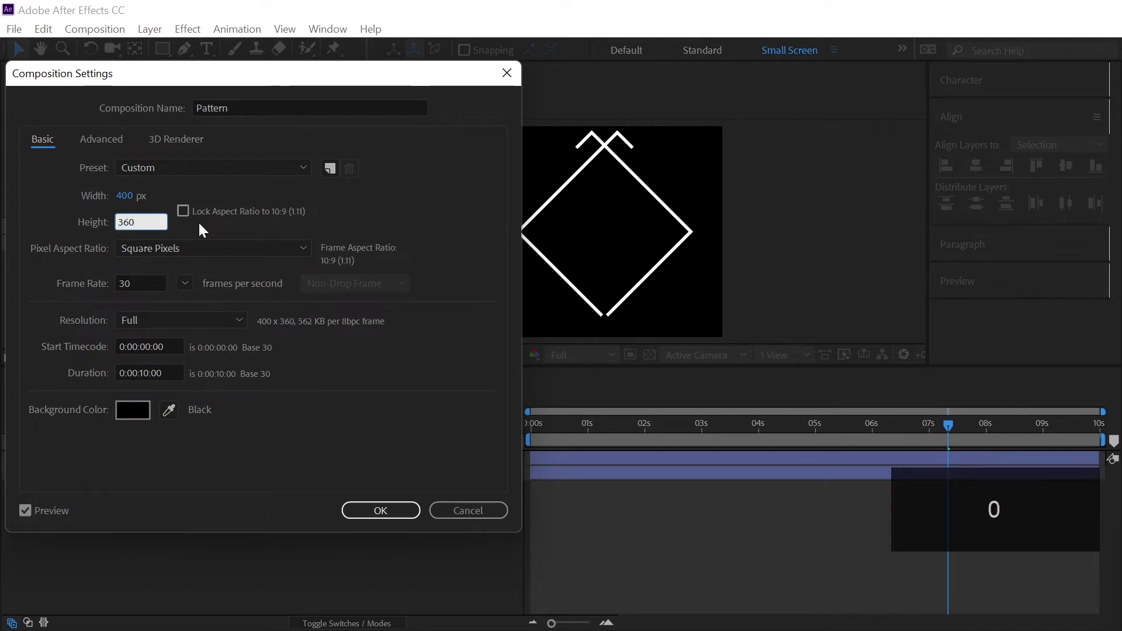
key("Return")
key("space")
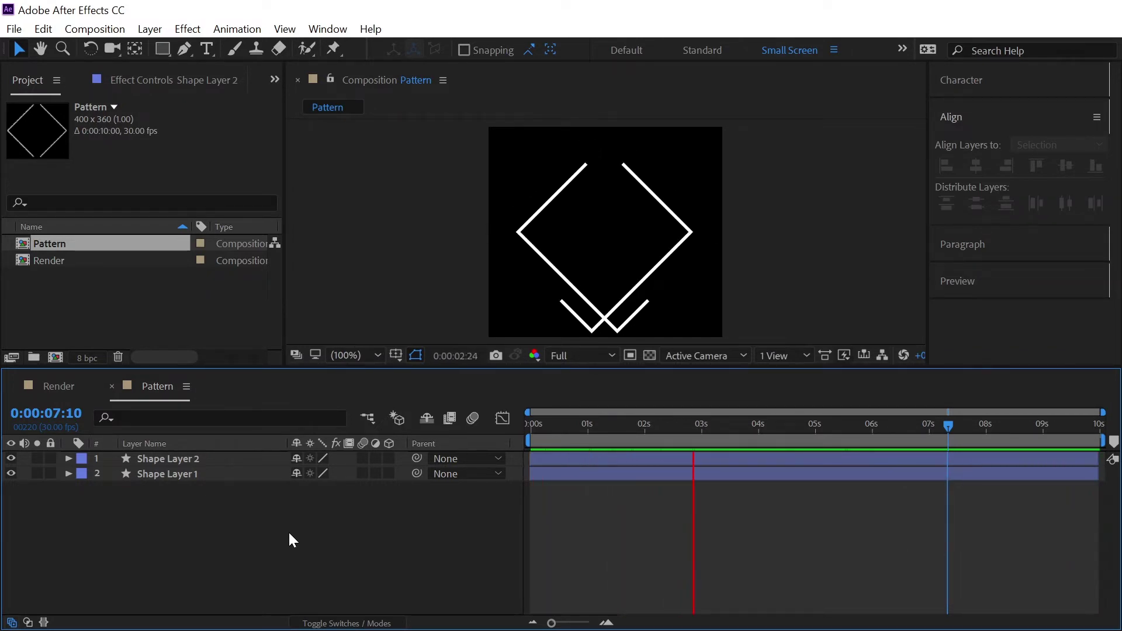
key("space")
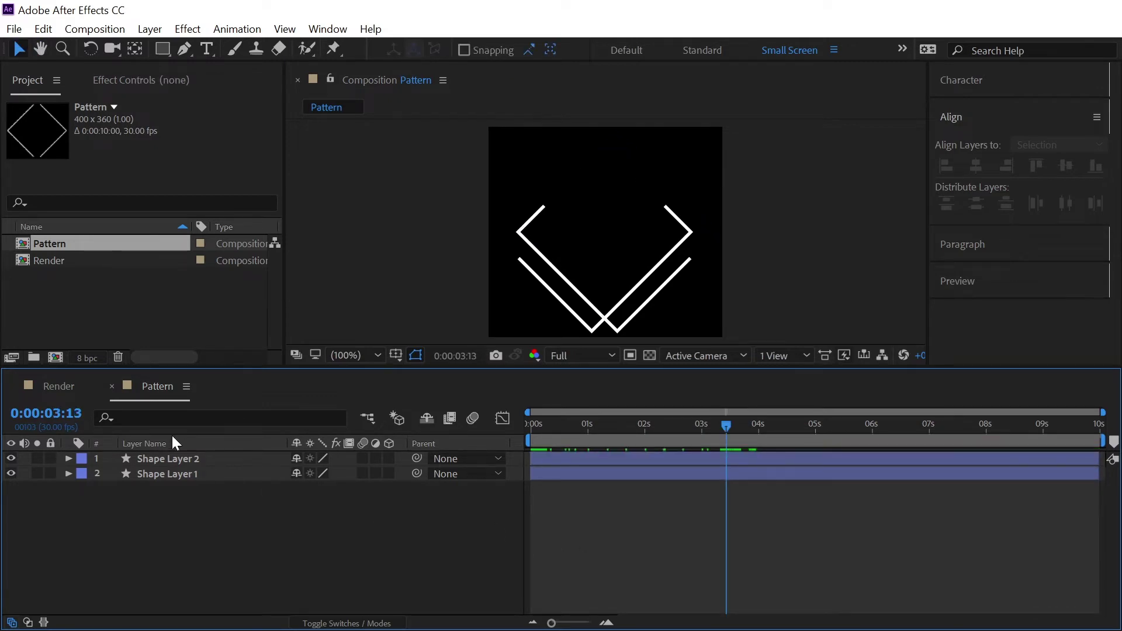
- Drag Pattern into the Render timeline and switch the Pattern layer to 3D
left_click(56, 387)
left_click_drag(63, 242, 175, 510)
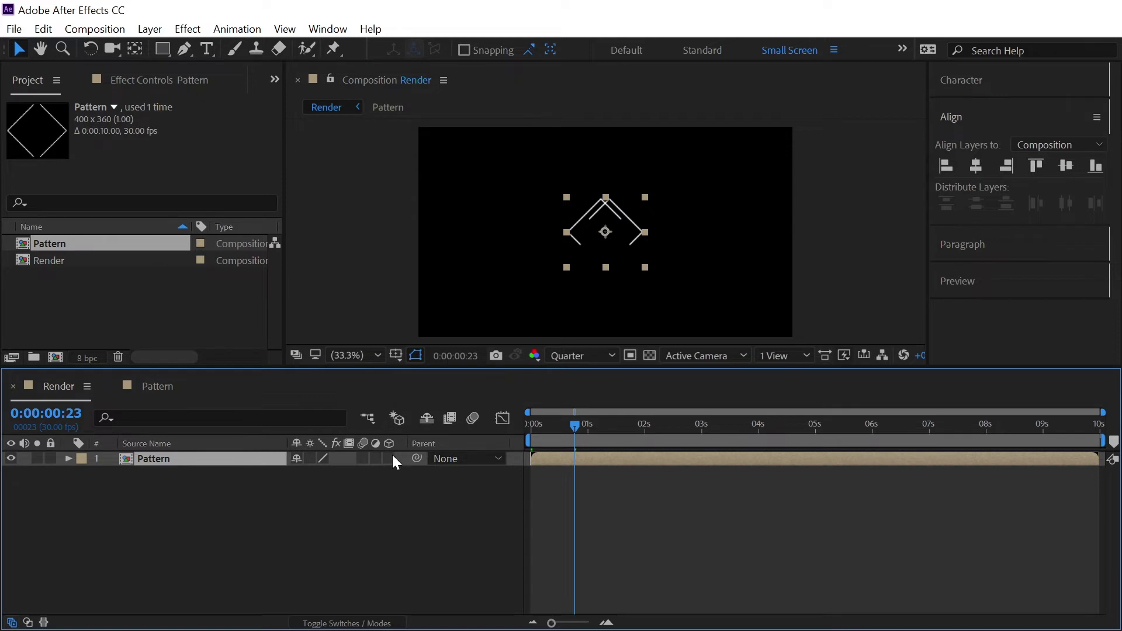
left_click(370, 483)
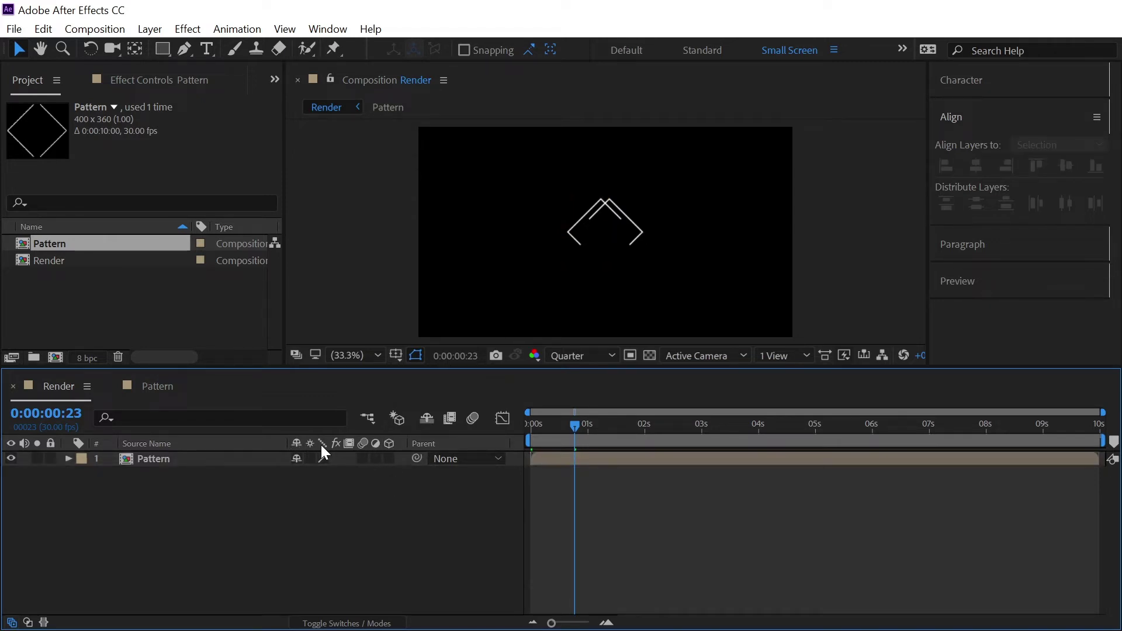
left_click(345, 624)
left_click(344, 624)
left_click(344, 624)
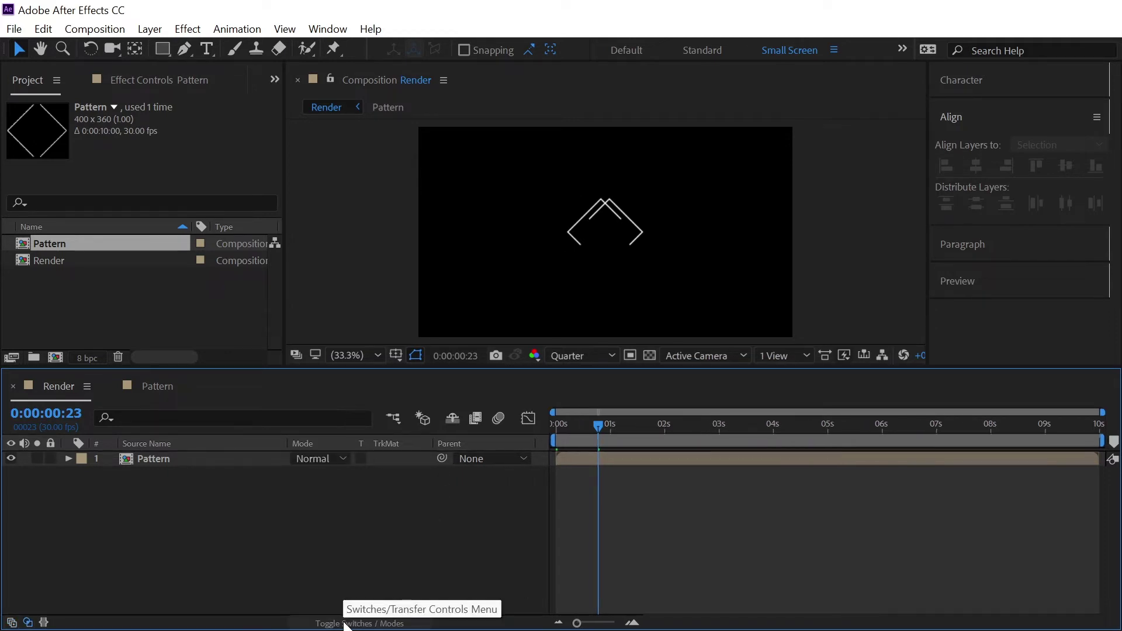
left_click(344, 624)
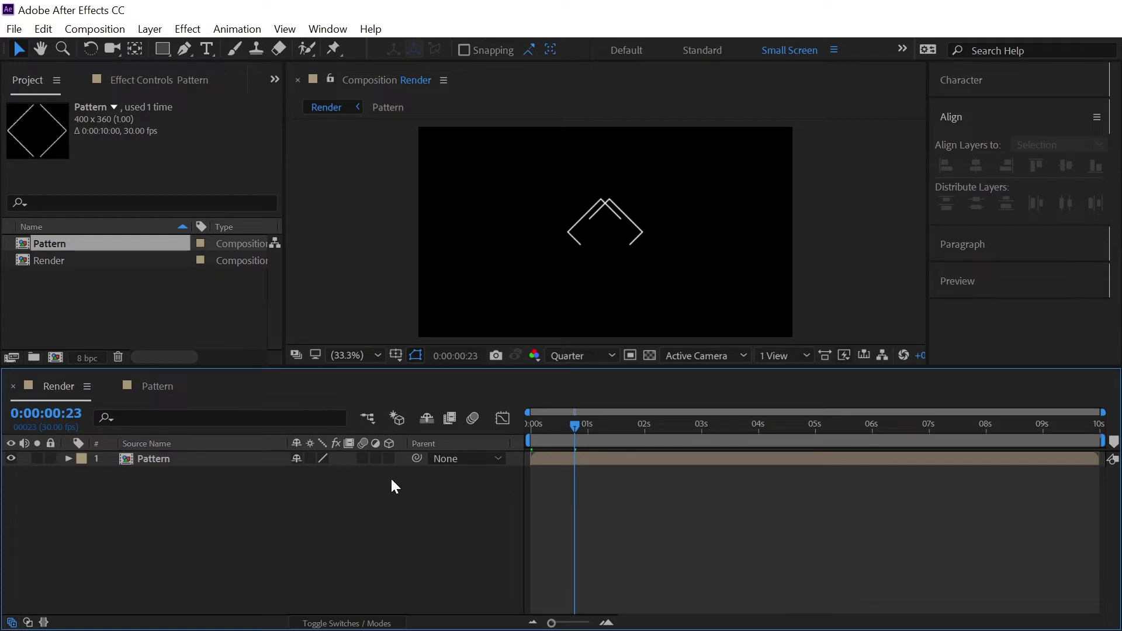
left_click(388, 458)
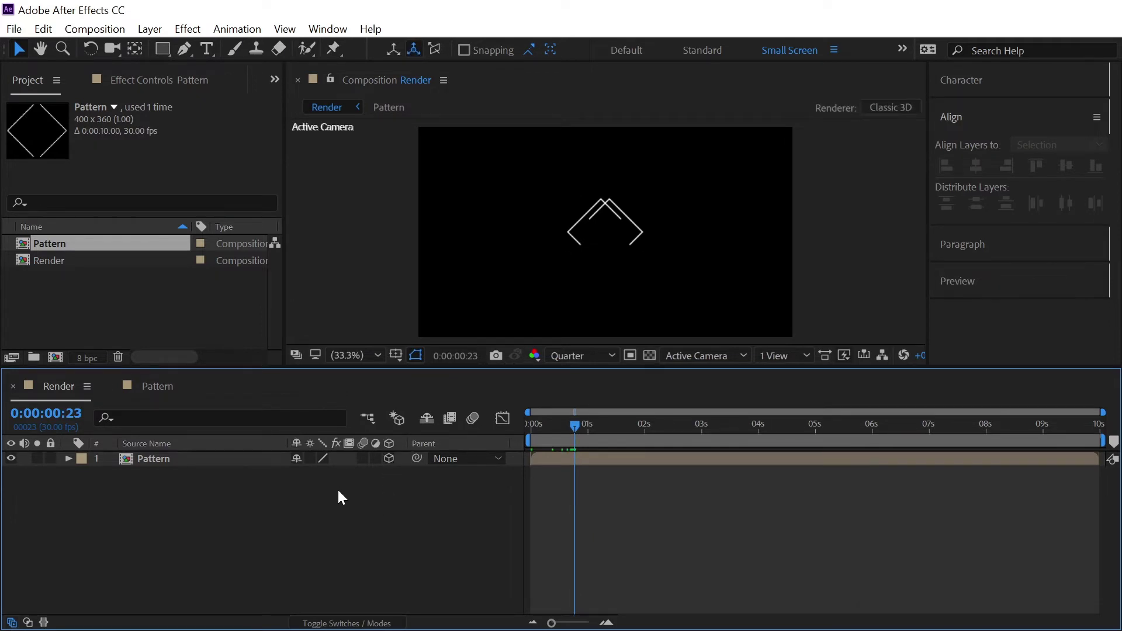
left_click(249, 467)
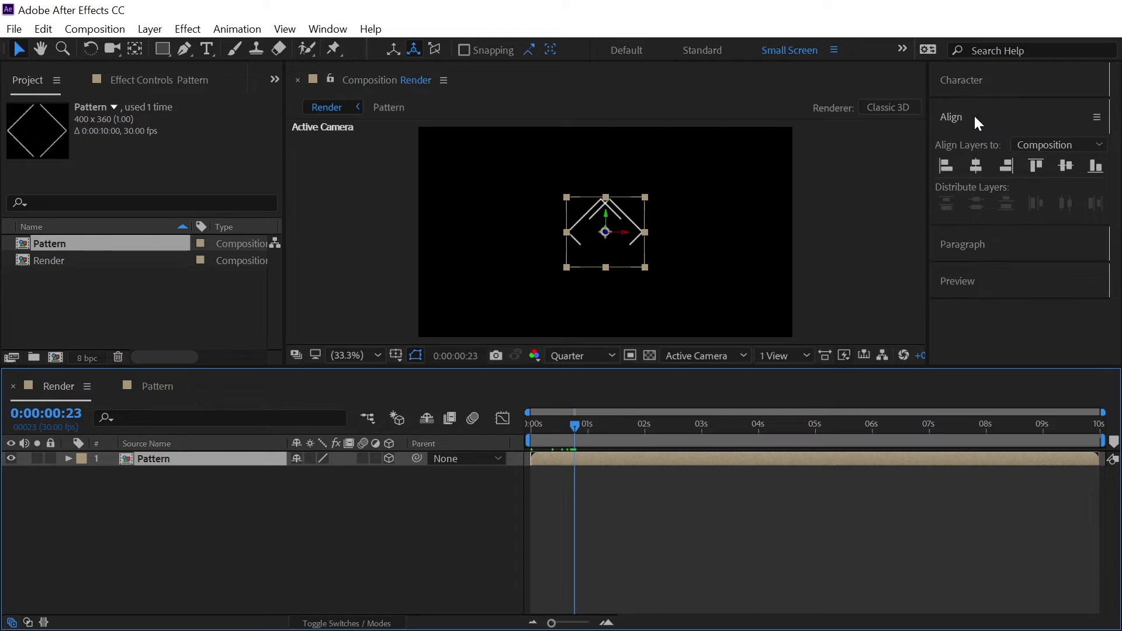
left_click(329, 30)
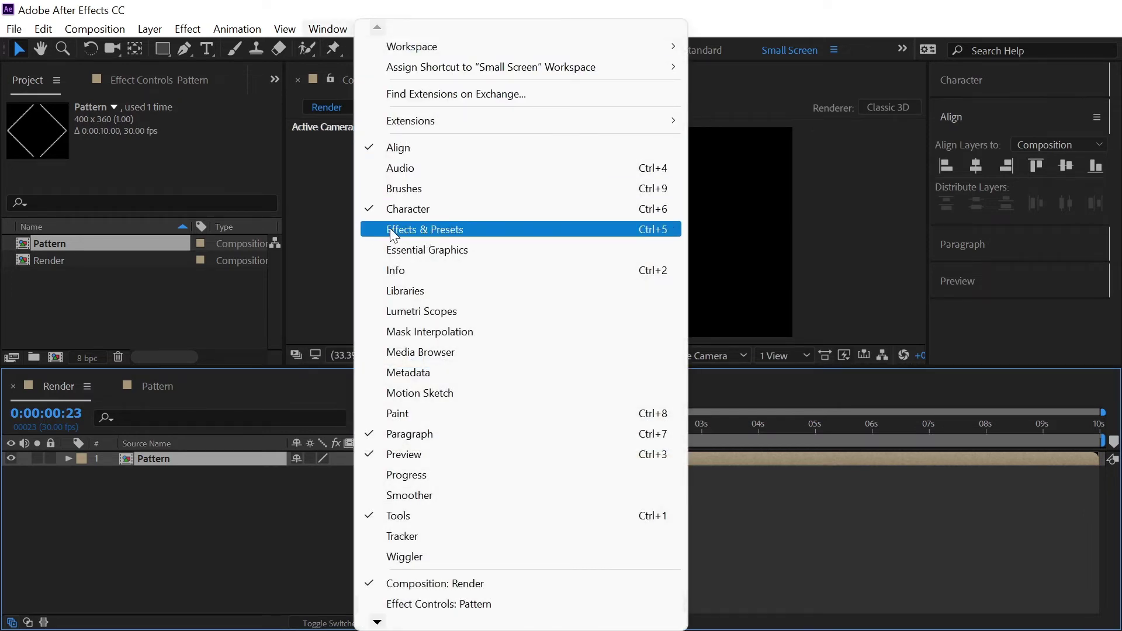
- Find CC RepeTile in Effects & Presets by searching 'CC rep' and apply it to the Pattern layer
left_click(448, 232)
left_click(985, 254)
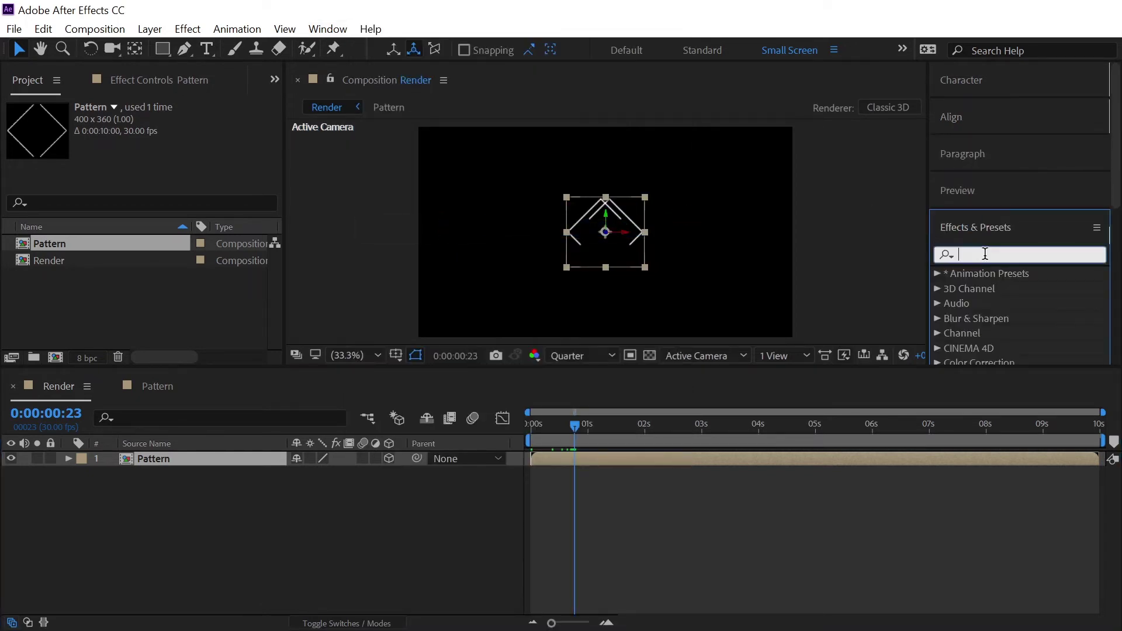
type("CC rep")
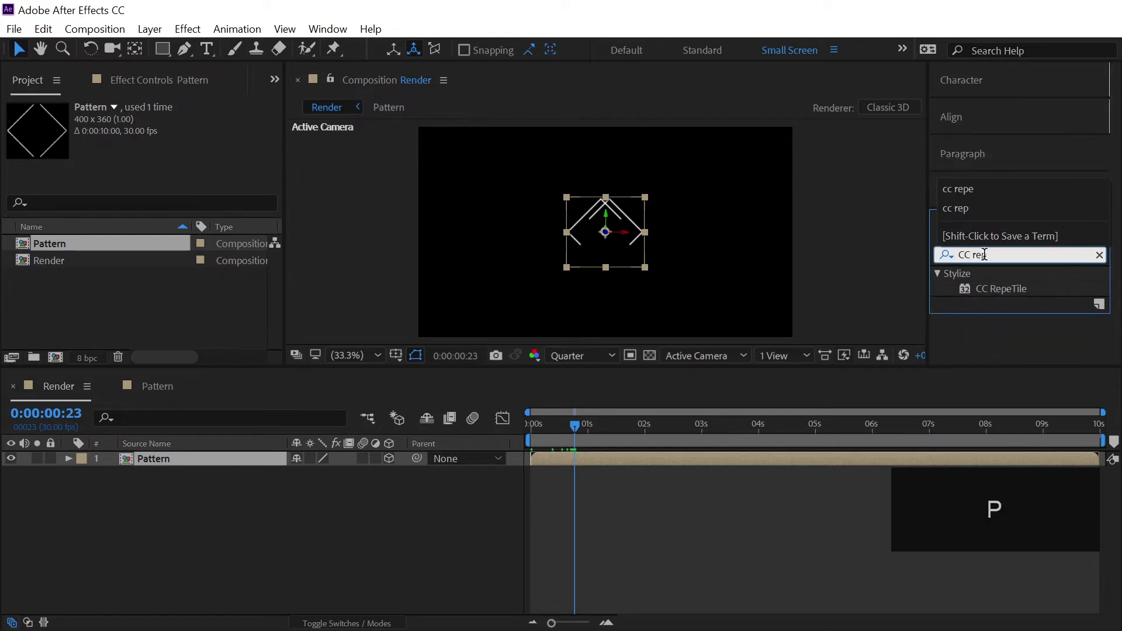
left_click_drag(988, 288, 186, 453)
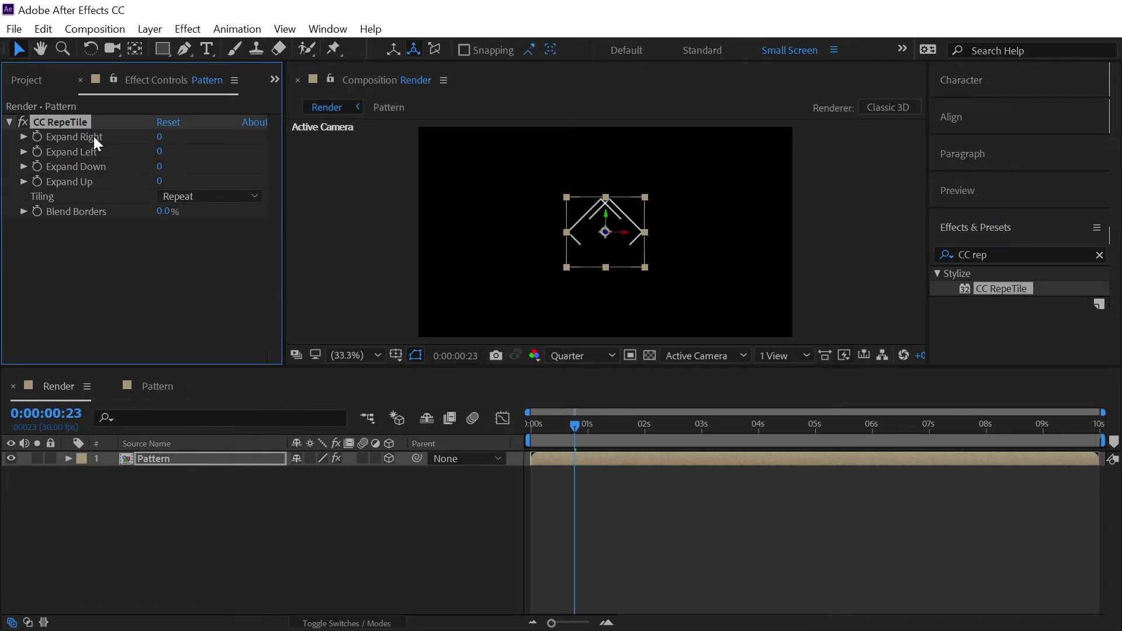
- Set CC RepeTile Expand Right, Left, Down and Up each to 2500
left_click(160, 137)
type("2500")
key("BackSpace")
key("Tab")
type("2500")
key("Tab")
type("2500")
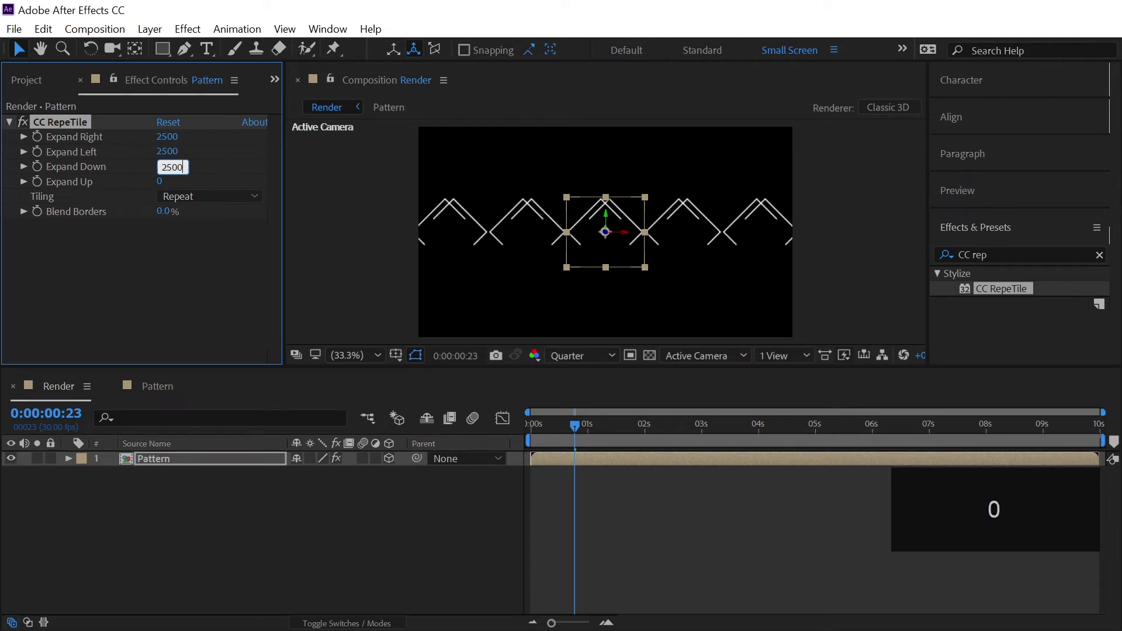
key("Tab")
type("2500")
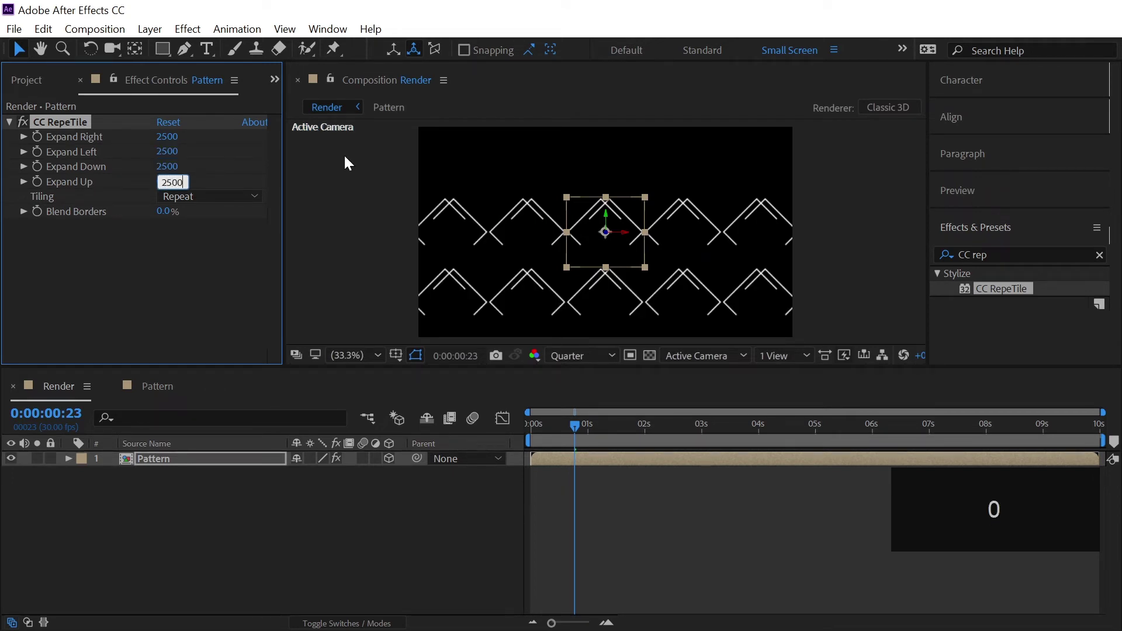
key("Return")
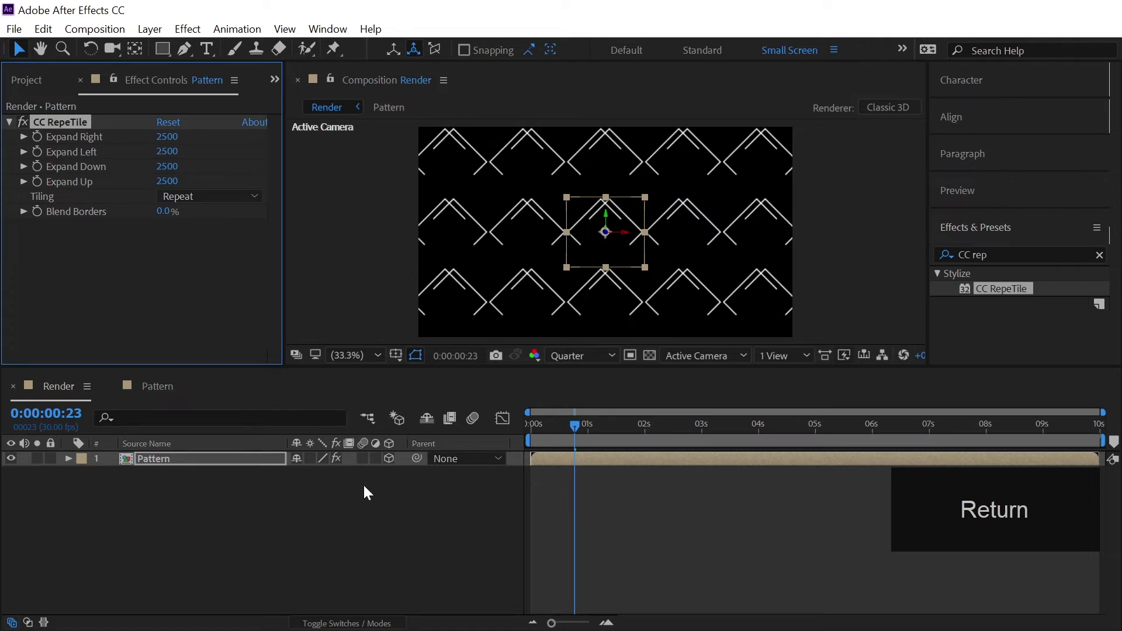
left_click(306, 506)
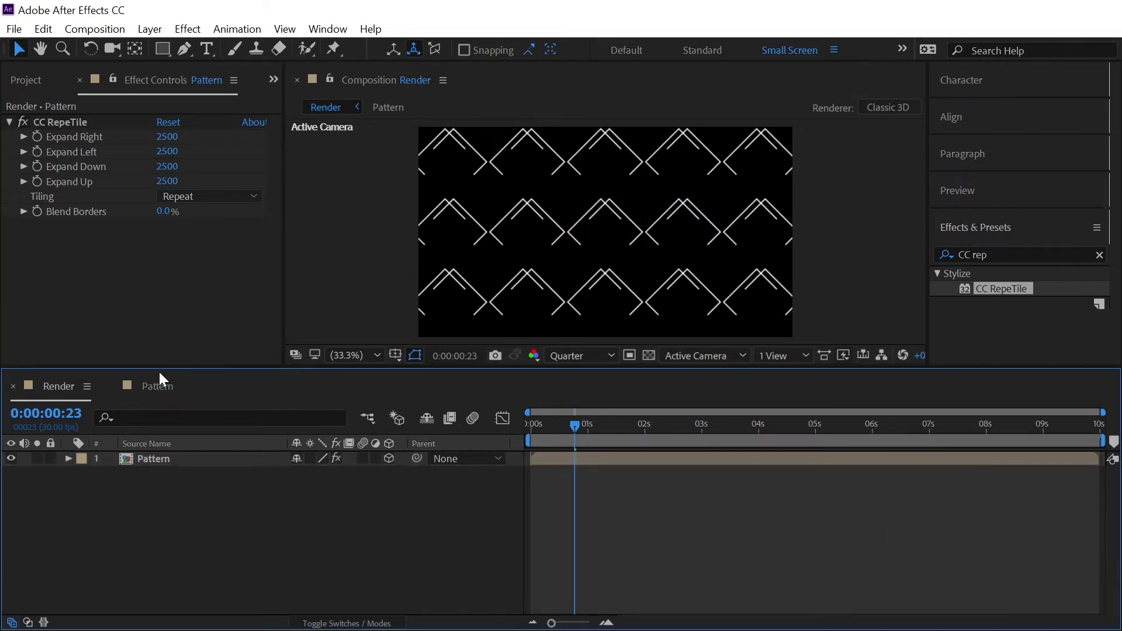
- Set CC RepeTile's Tiling to Turn CW and Blend Borders to 100%
left_click(181, 196)
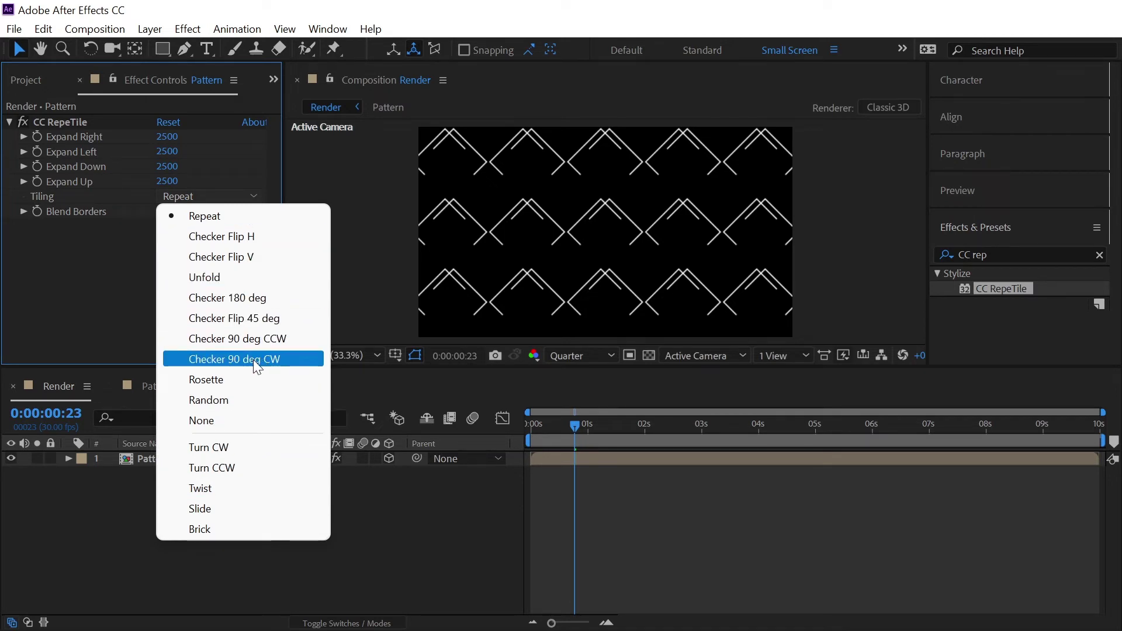
left_click(220, 445)
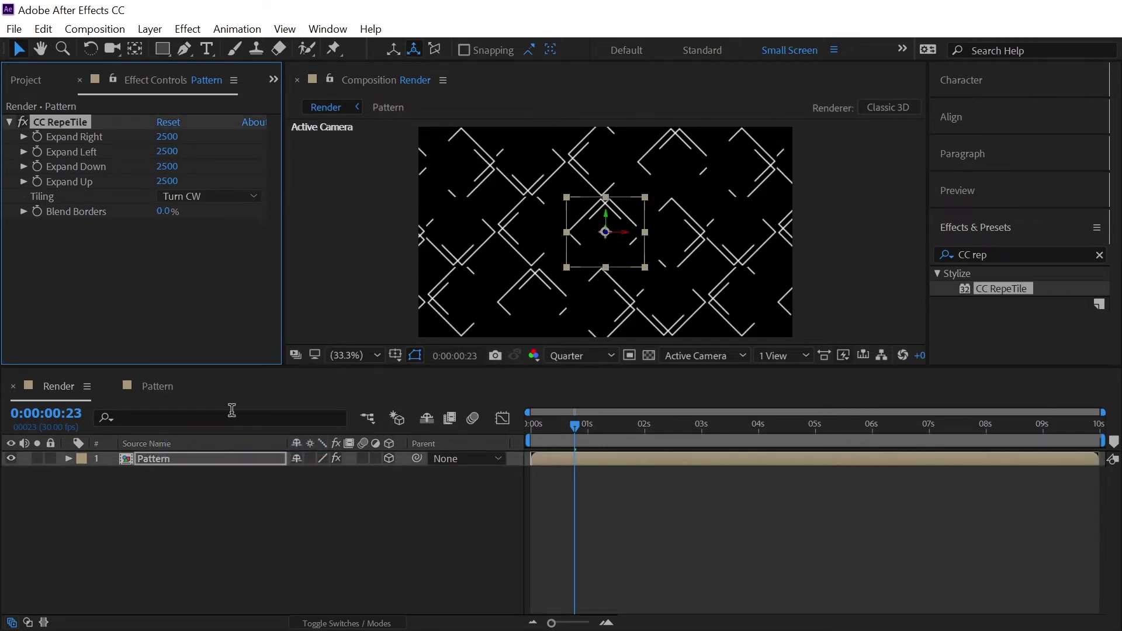
left_click_drag(167, 214, 472, 217)
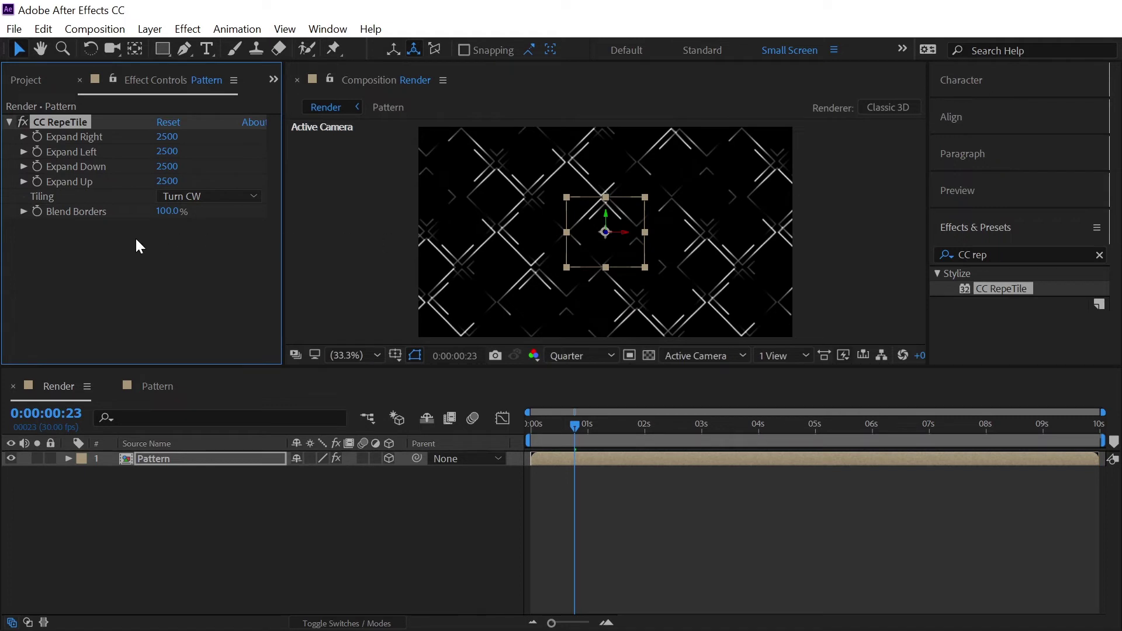
left_click(282, 549)
- Scale the Pattern layer down to 60%
left_click(199, 461)
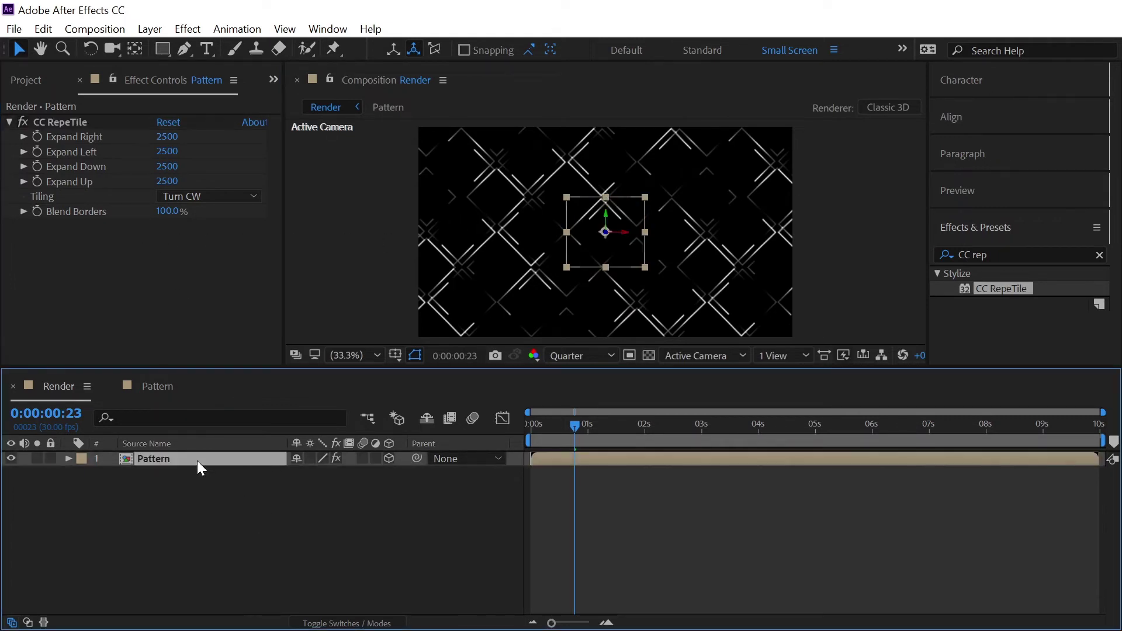
key("s")
left_click(350, 473)
type("60")
left_click(345, 546)
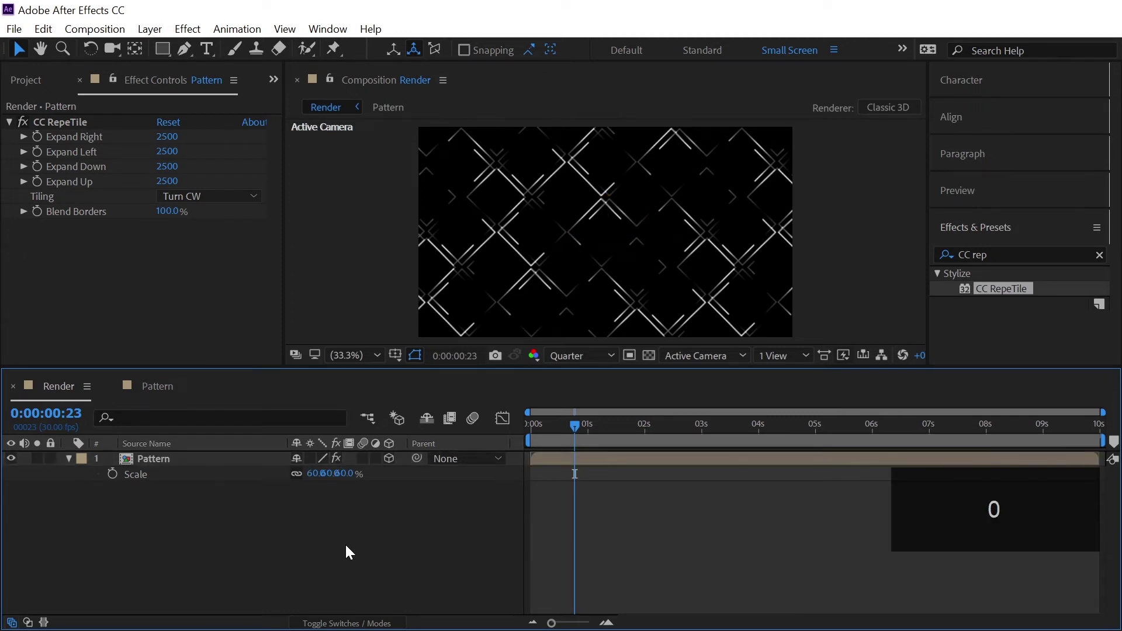
- Tilt the Pattern layer to 65° X Rotation, then collapse its rotation properties
left_click(204, 459)
key("r")
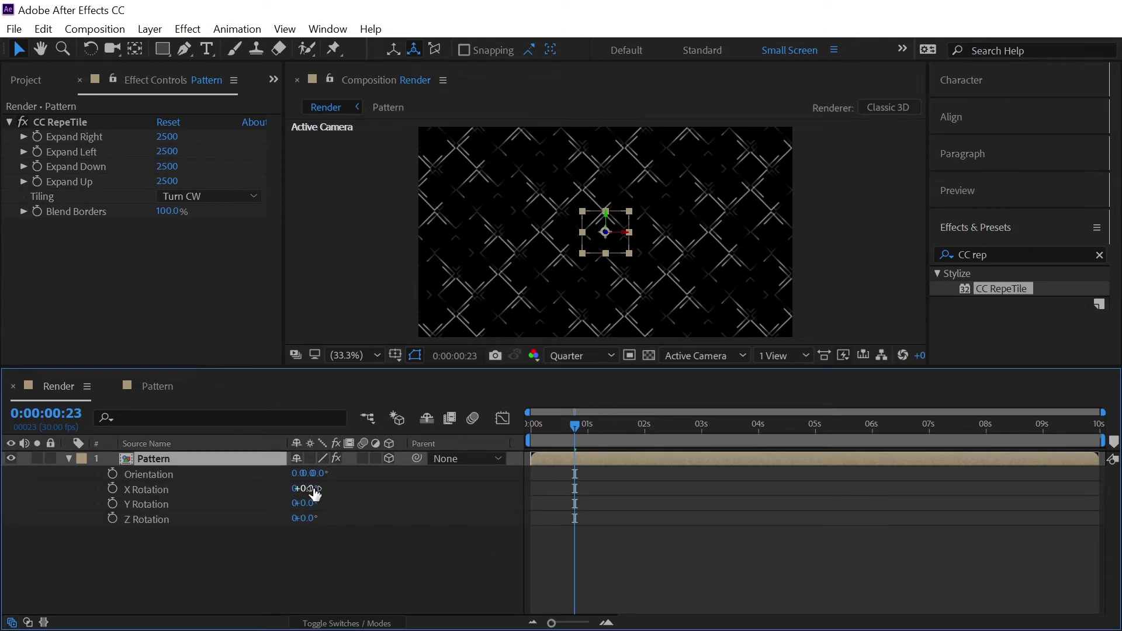
left_click_drag(314, 494, 275, 508)
key("Return")
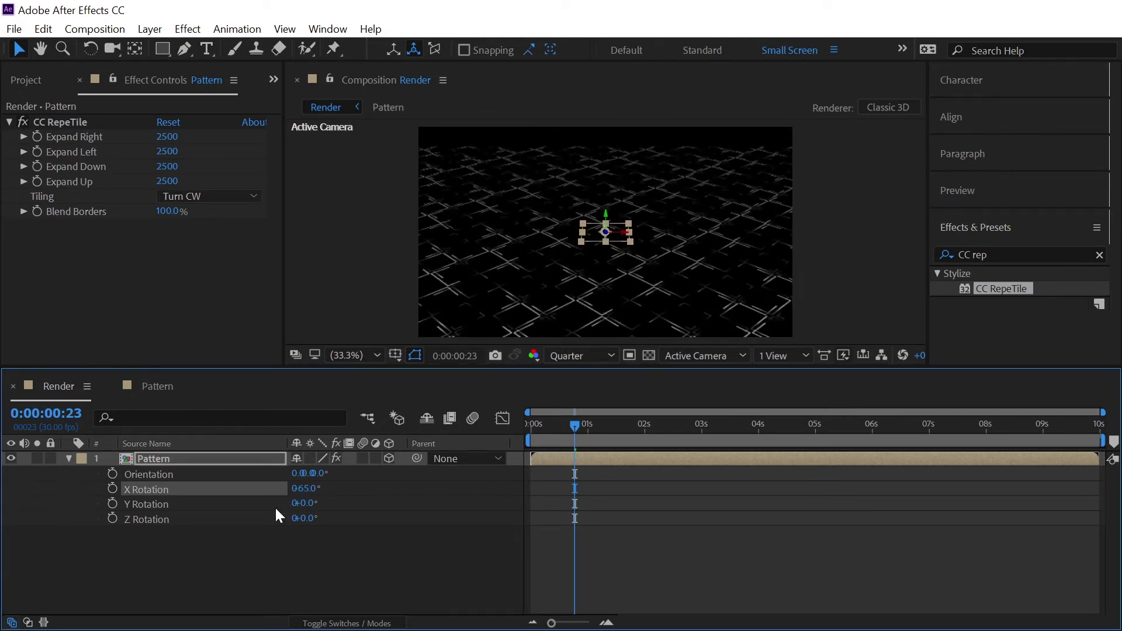
left_click(249, 531)
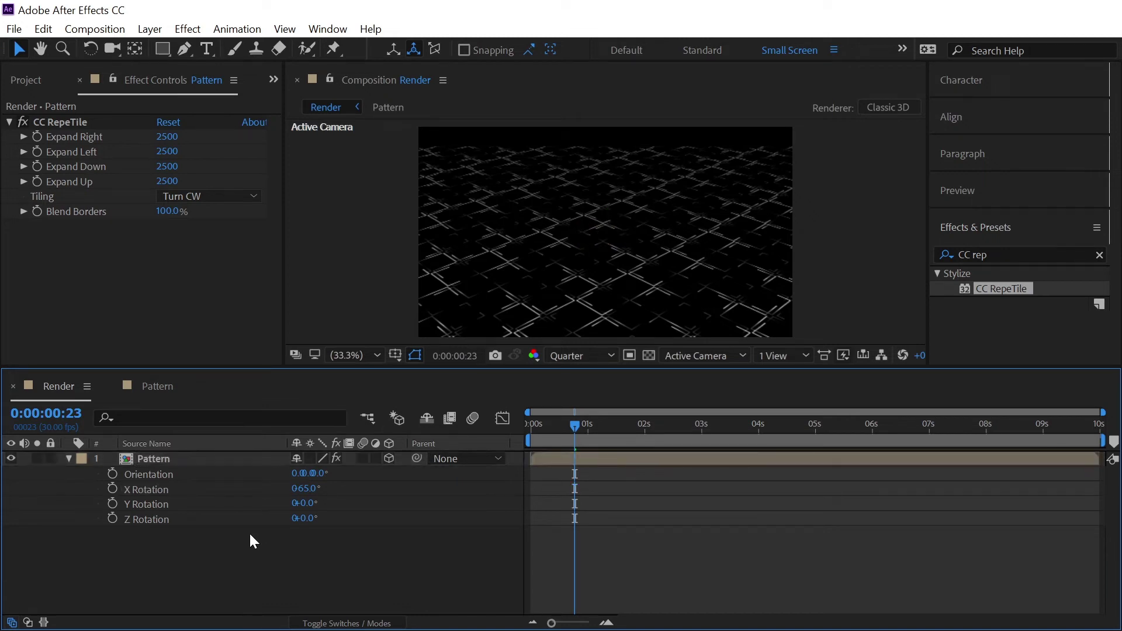
left_click(222, 457)
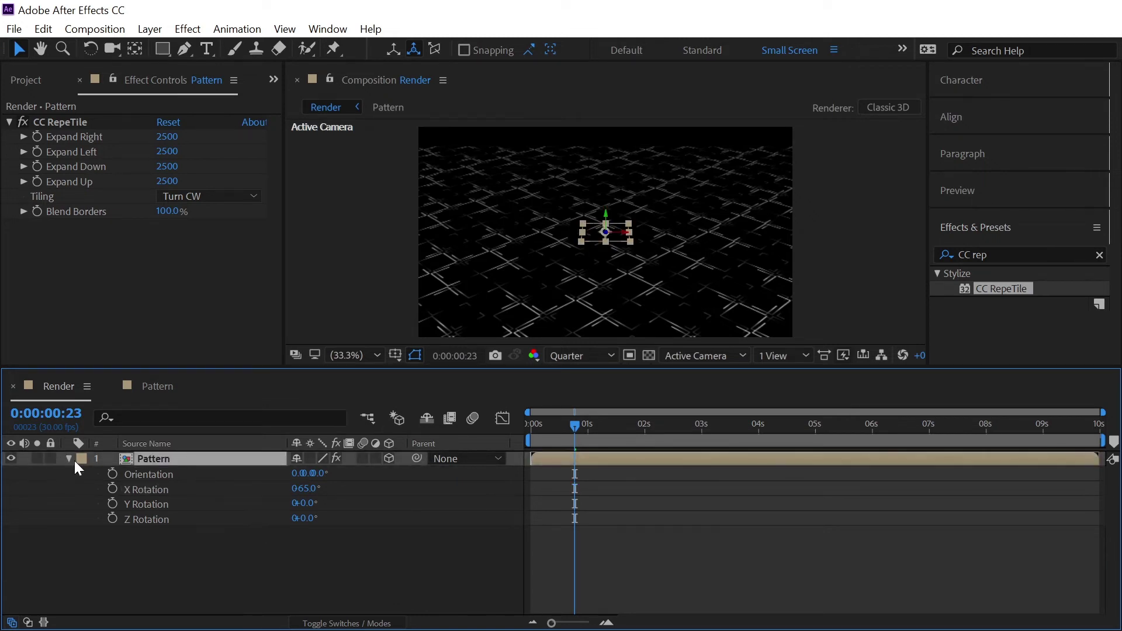
left_click(68, 459)
left_click(119, 534)
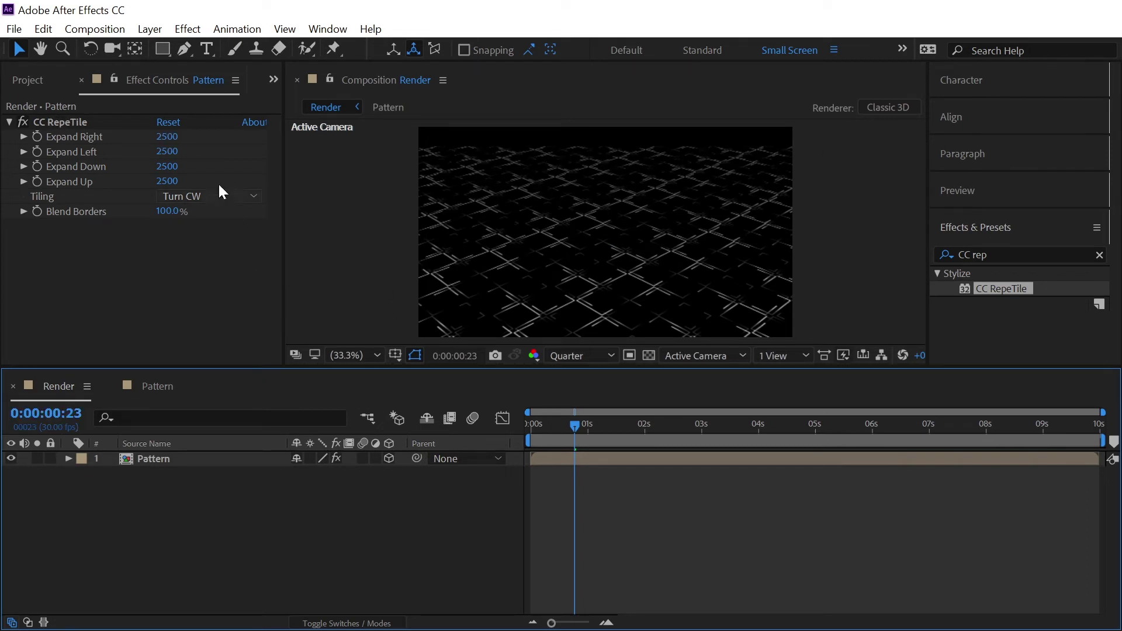
- Set CC RepeTile Expand Right, Left, Down and Up each to 5000
left_click(168, 137)
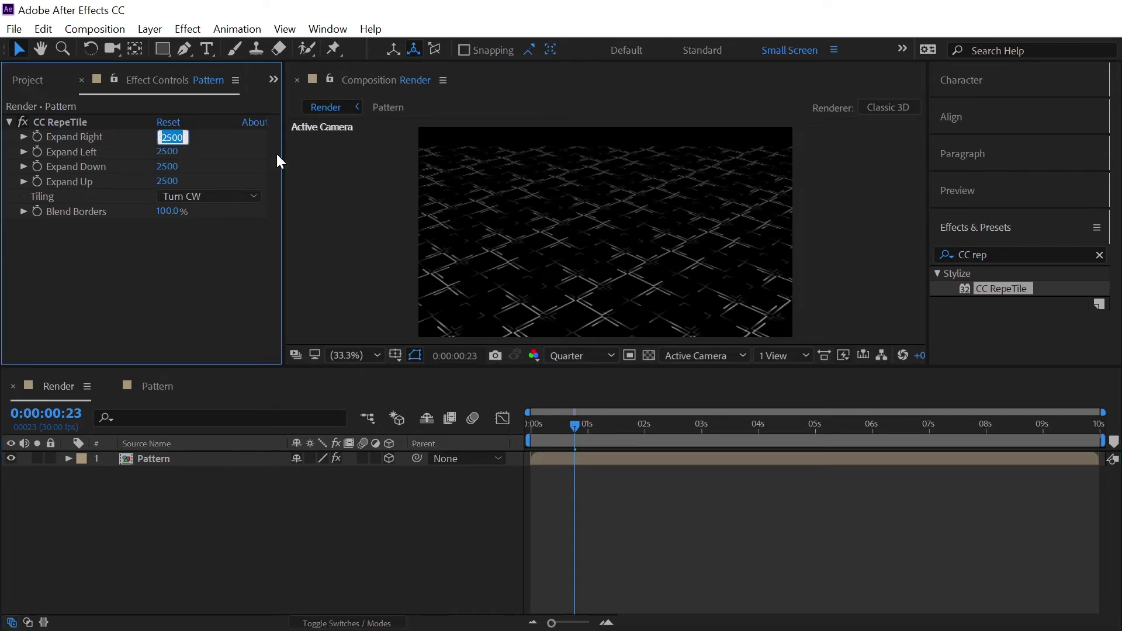
type("5000")
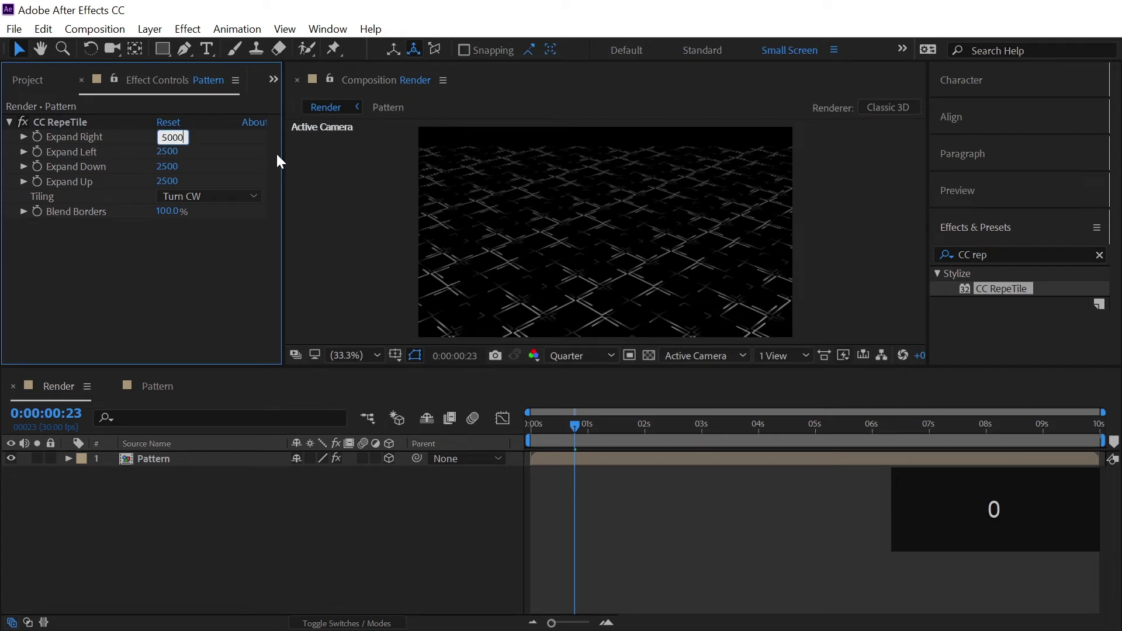
key("Tab")
type("50")
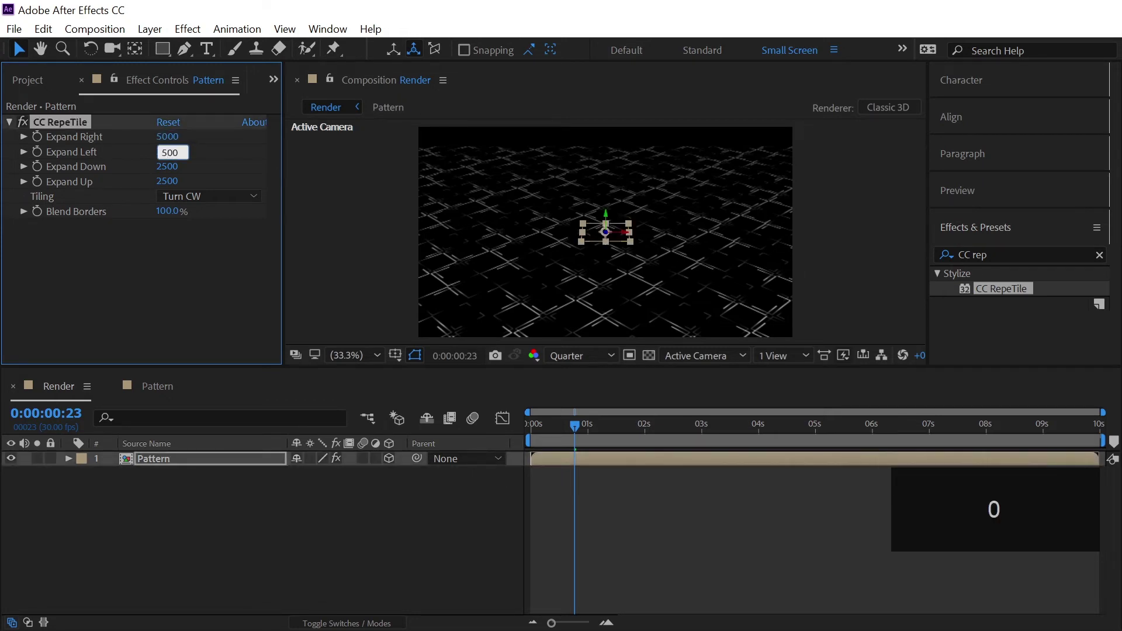
type("00")
key("Tab")
type("5000")
key("Tab")
type("5000")
key("Return")
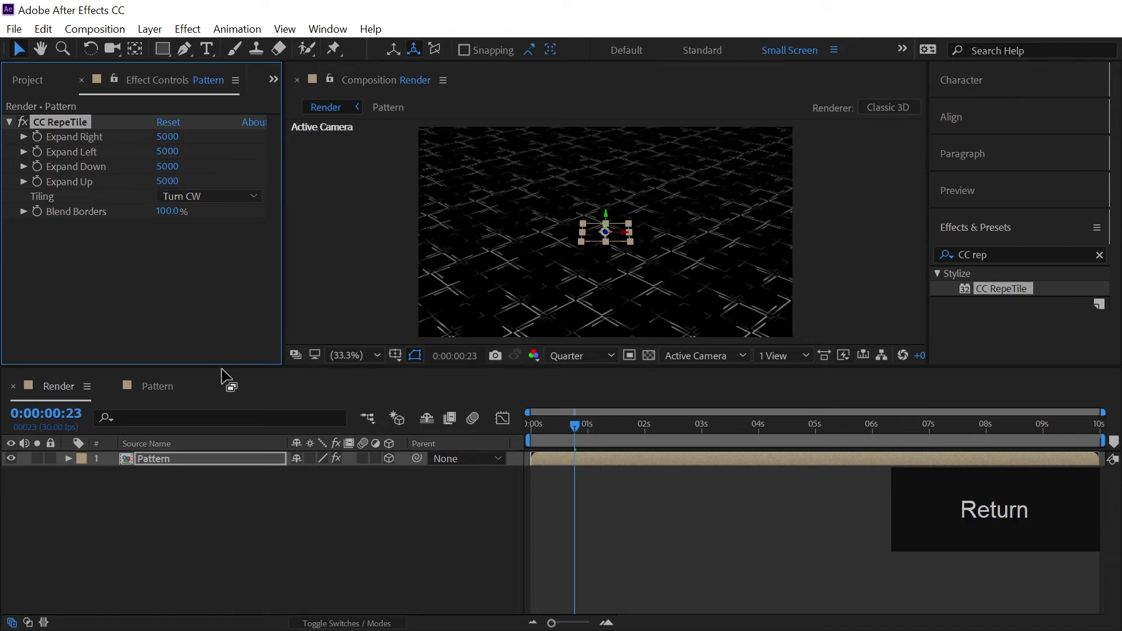
- Shift the Pattern layer's Position to 960, 684, 0 and collapse its properties
left_click(205, 461)
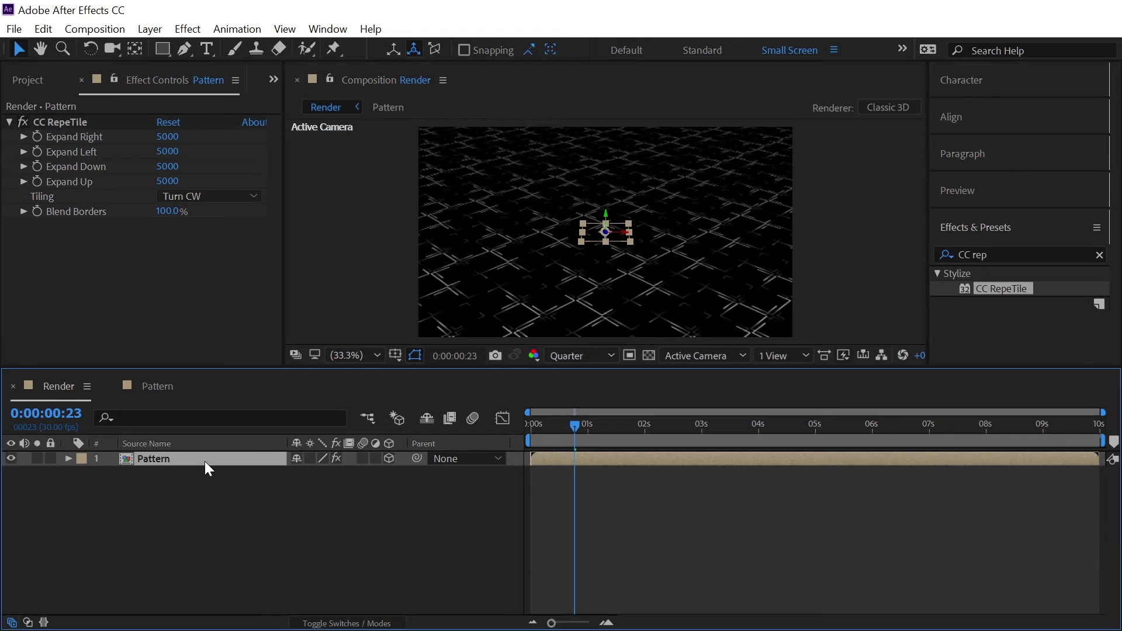
key("p")
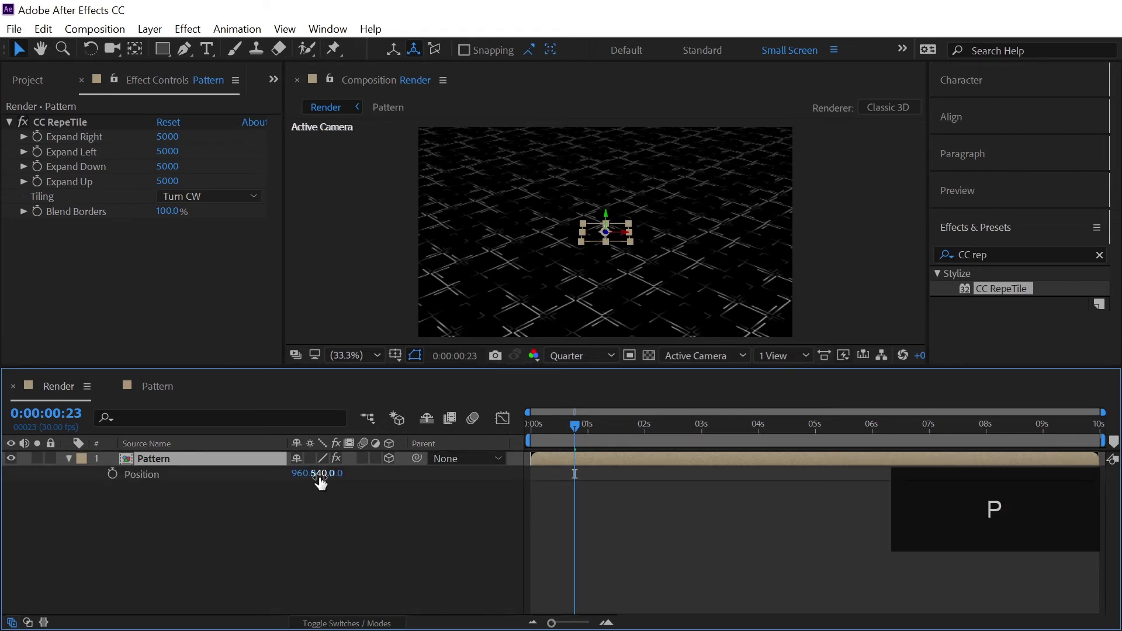
left_click_drag(318, 472, 452, 472)
left_click(341, 505)
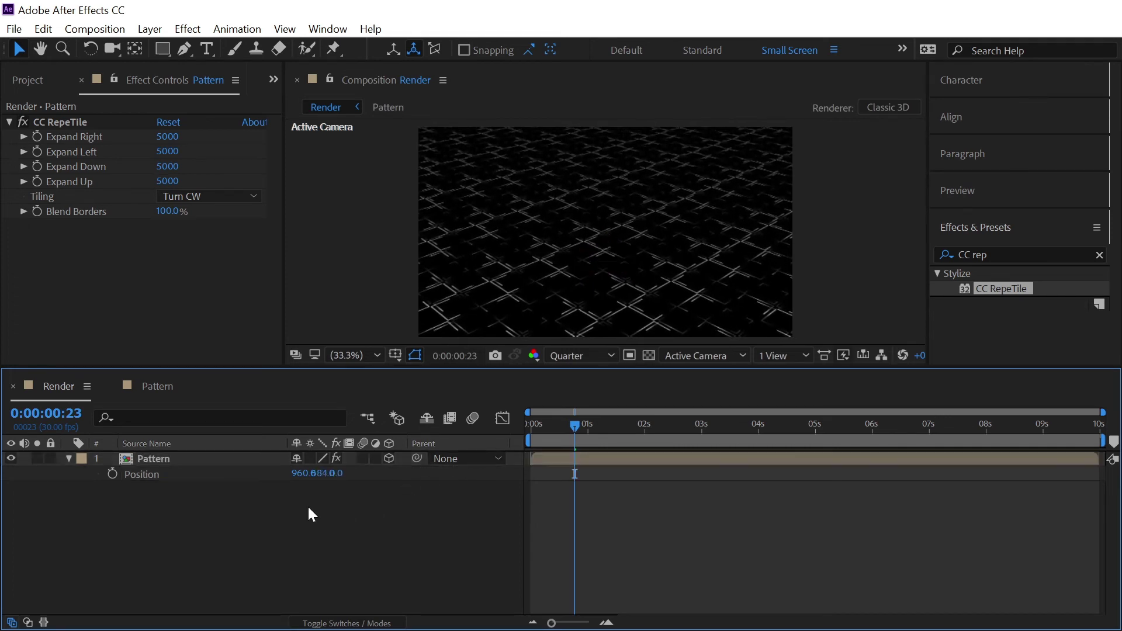
left_click(69, 459)
left_click(71, 461)
left_click(70, 460)
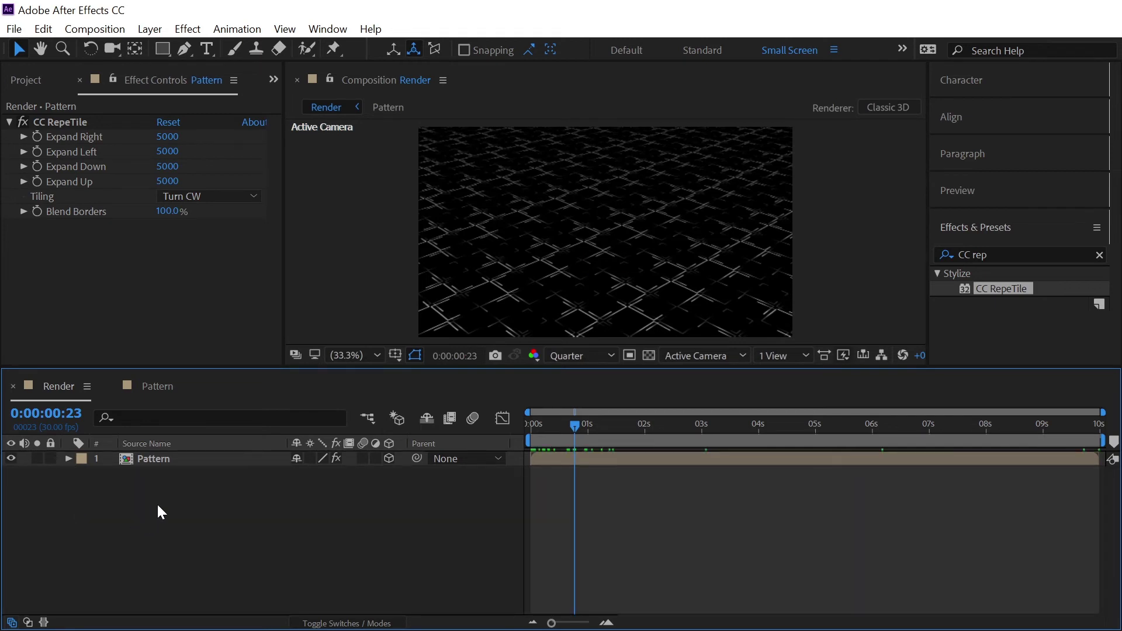
- Keyframe the Pattern layer's Z Rotation from 0° at the first frame to 45° at the last
left_click(201, 459)
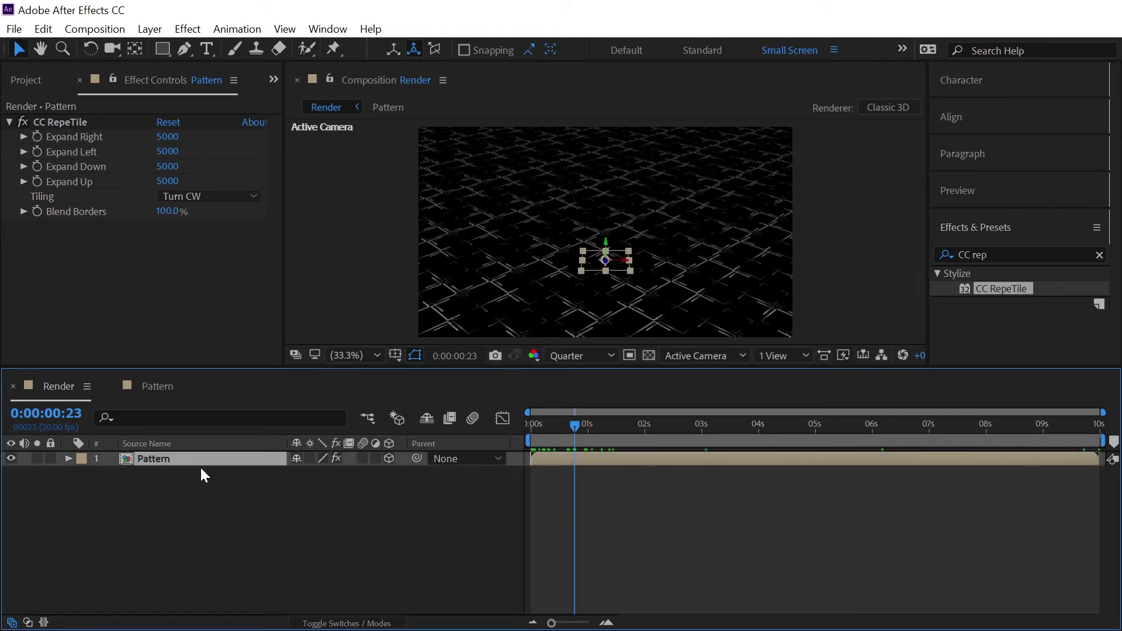
key("r")
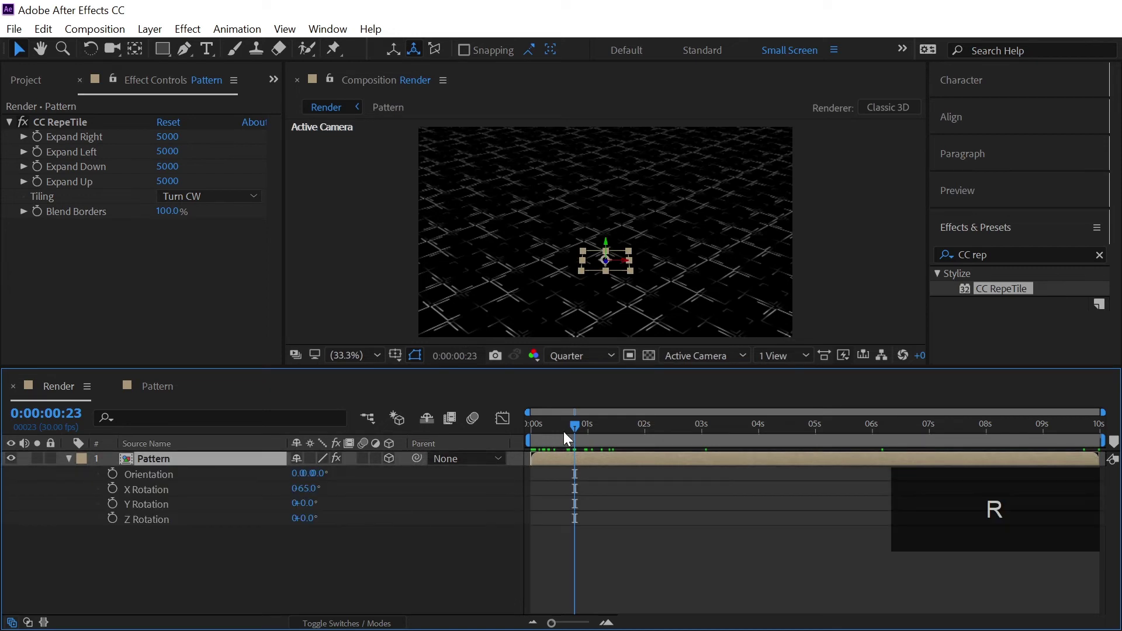
left_click_drag(563, 425, 486, 433)
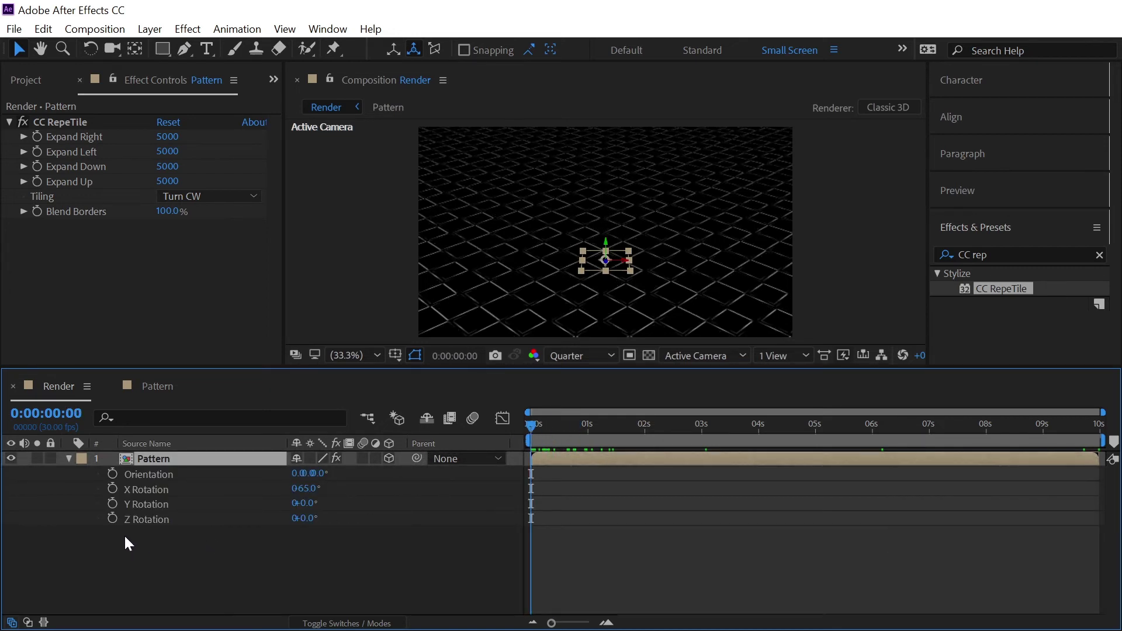
left_click(112, 519)
left_click_drag(584, 423, 1109, 435)
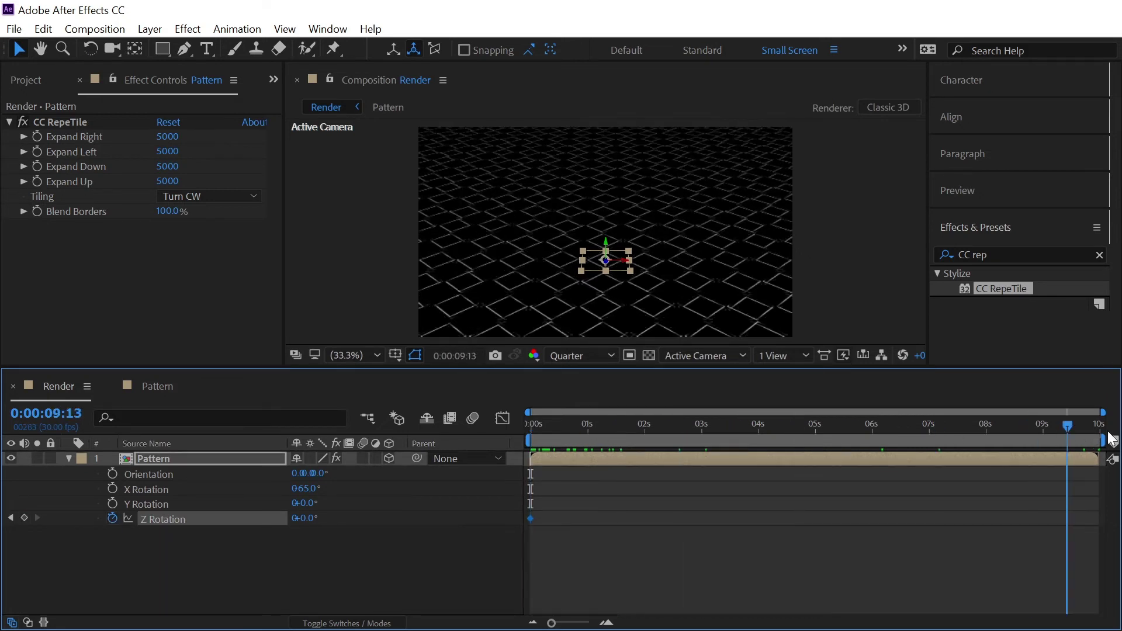
left_click(309, 519)
type("45")
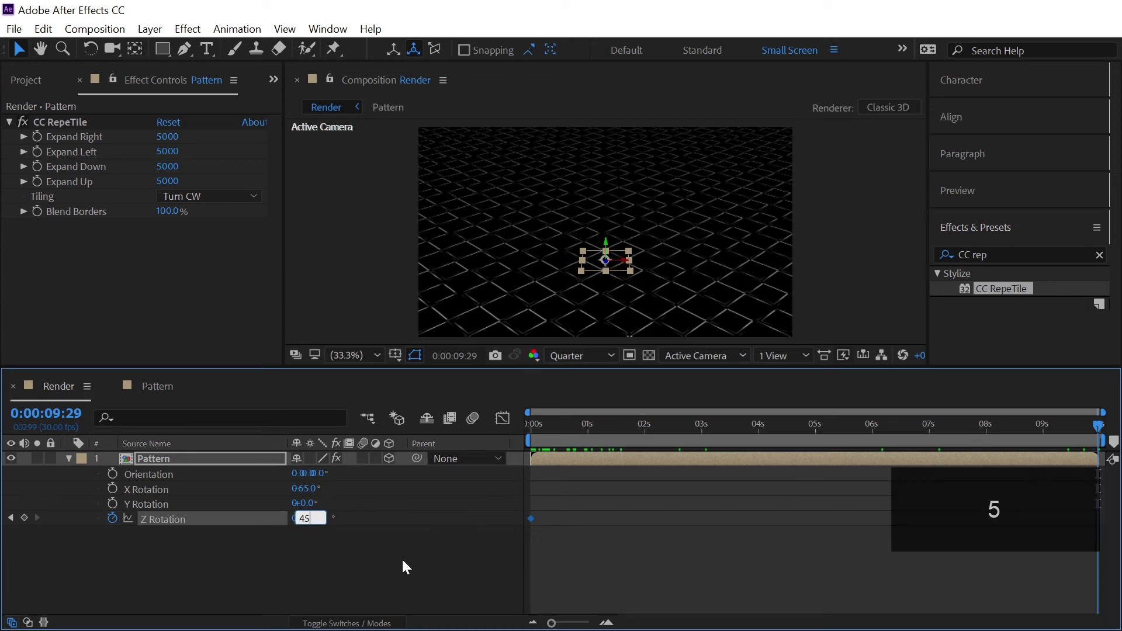
key("Return")
- Preview the spinning tiled floor from the start of the timeline
left_click_drag(587, 439, 472, 425)
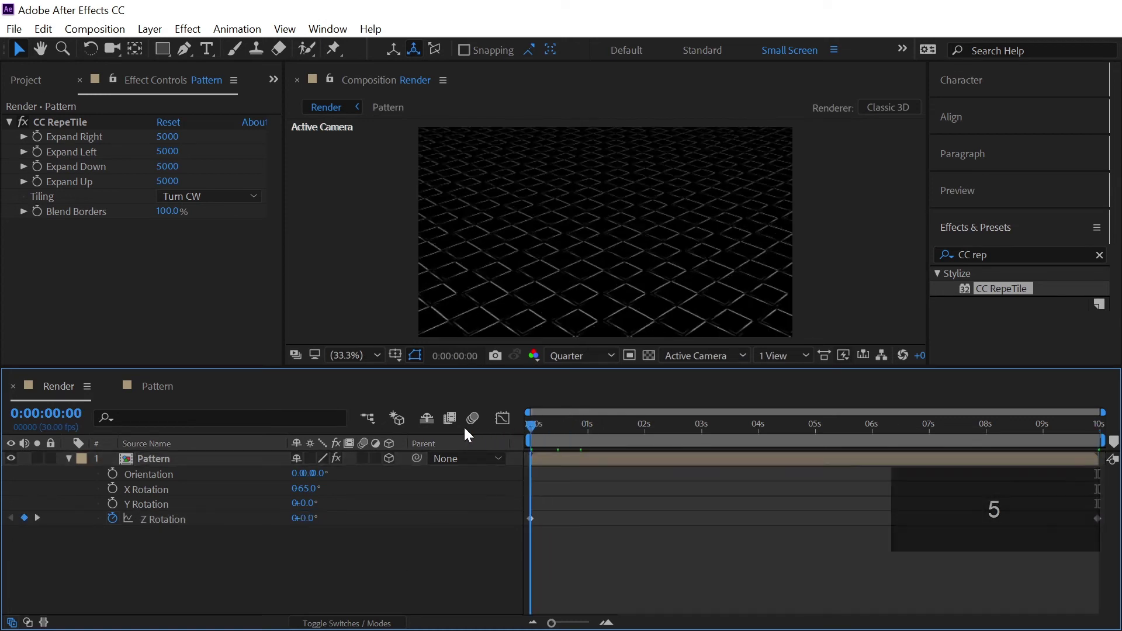
key("space")
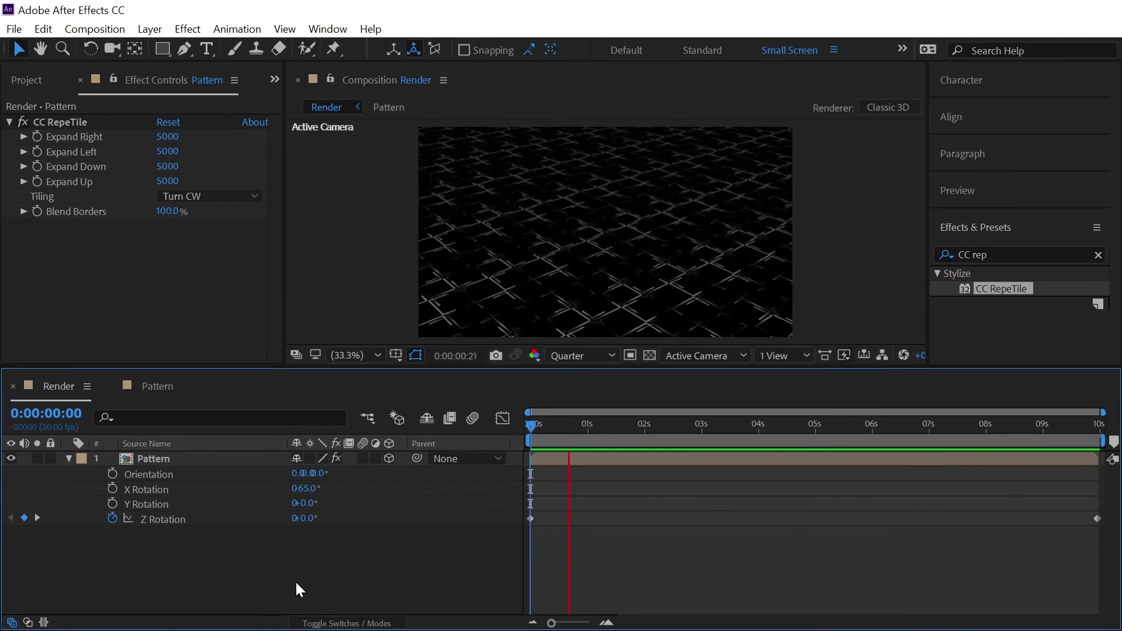
key("space")
- Create a new solid named BG with colour #230242
right_click(285, 580)
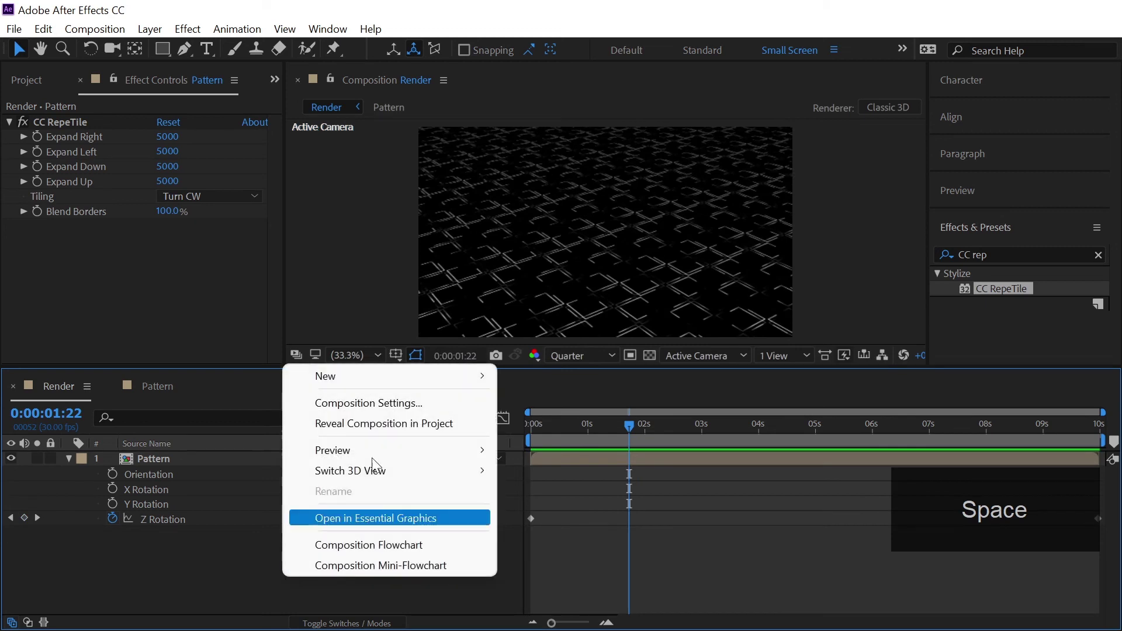
left_click(605, 575)
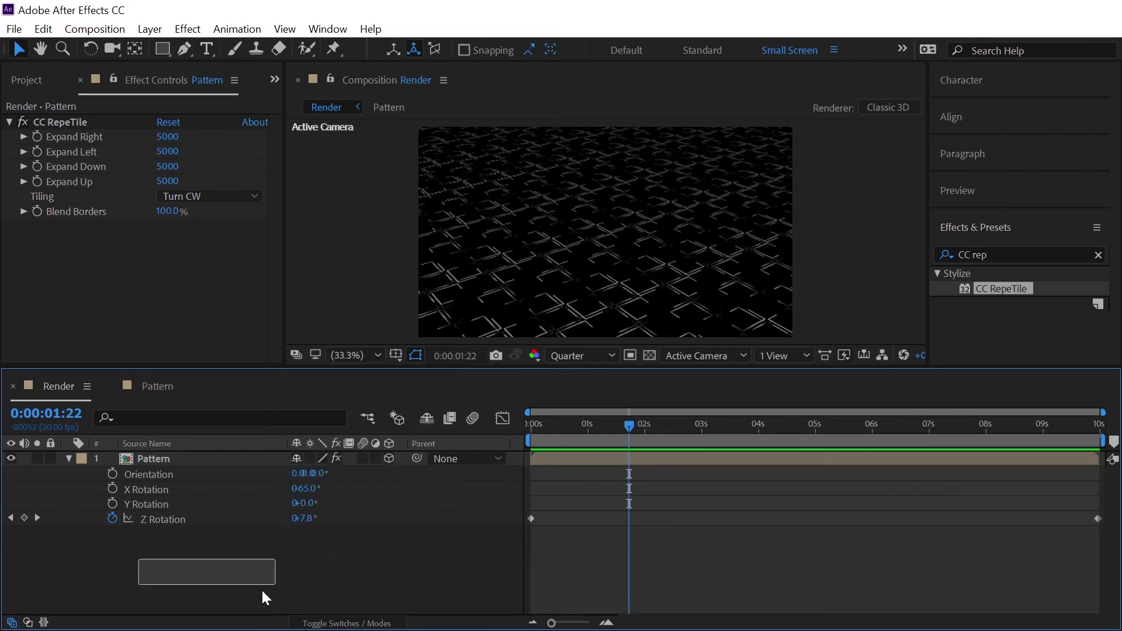
right_click(235, 573)
mouse_move(408, 374)
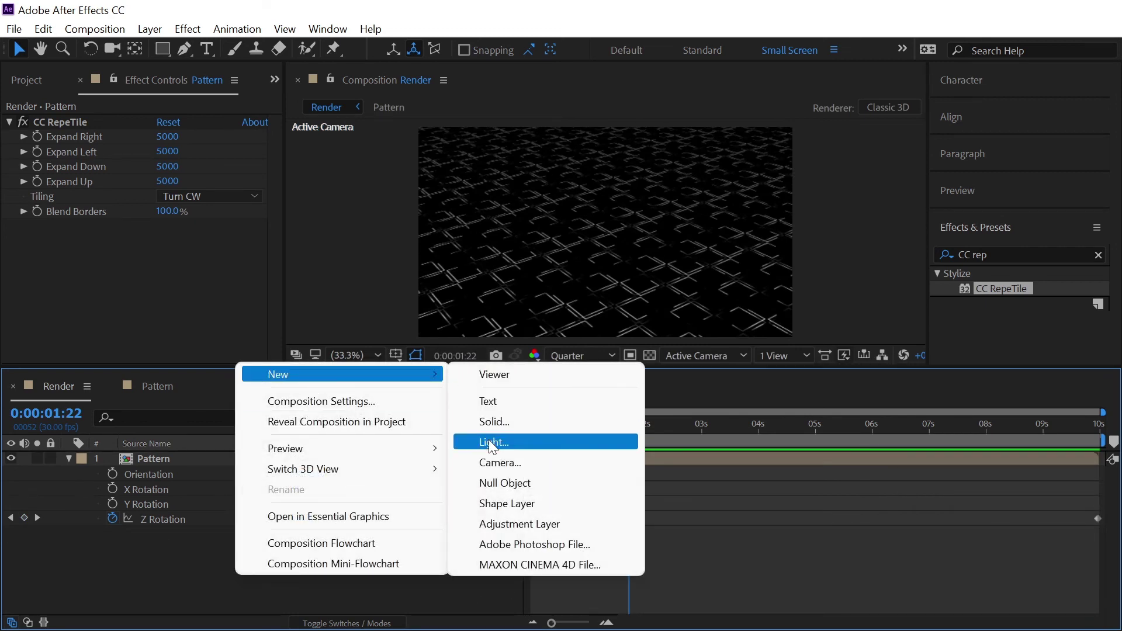
left_click(496, 422)
key("Caps_Lock")
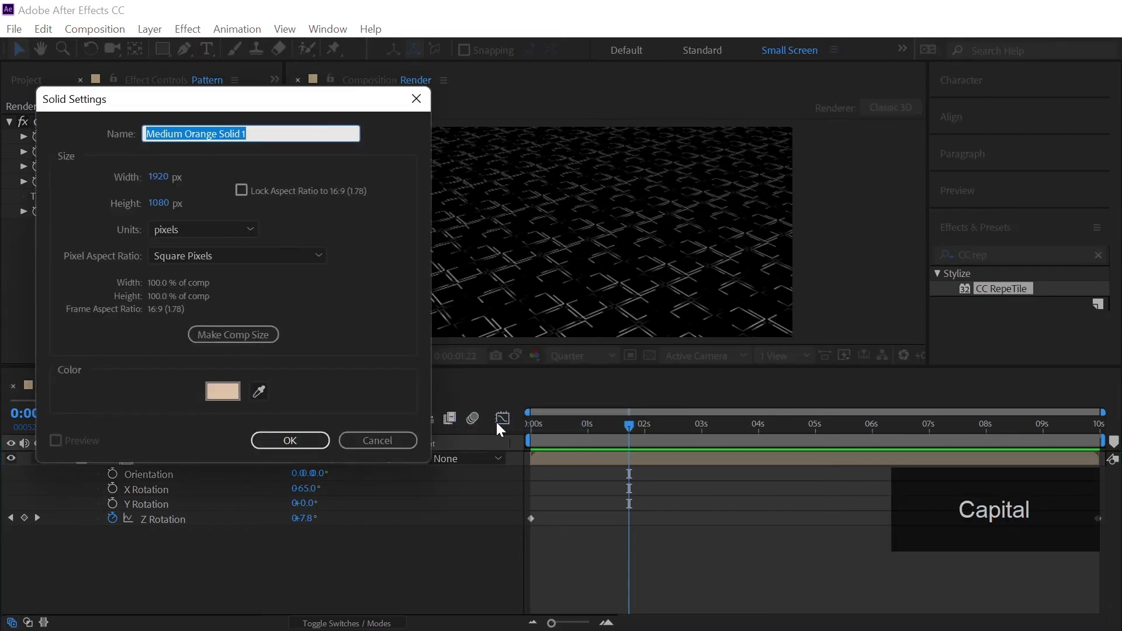
type("BG")
key("Caps_Lock")
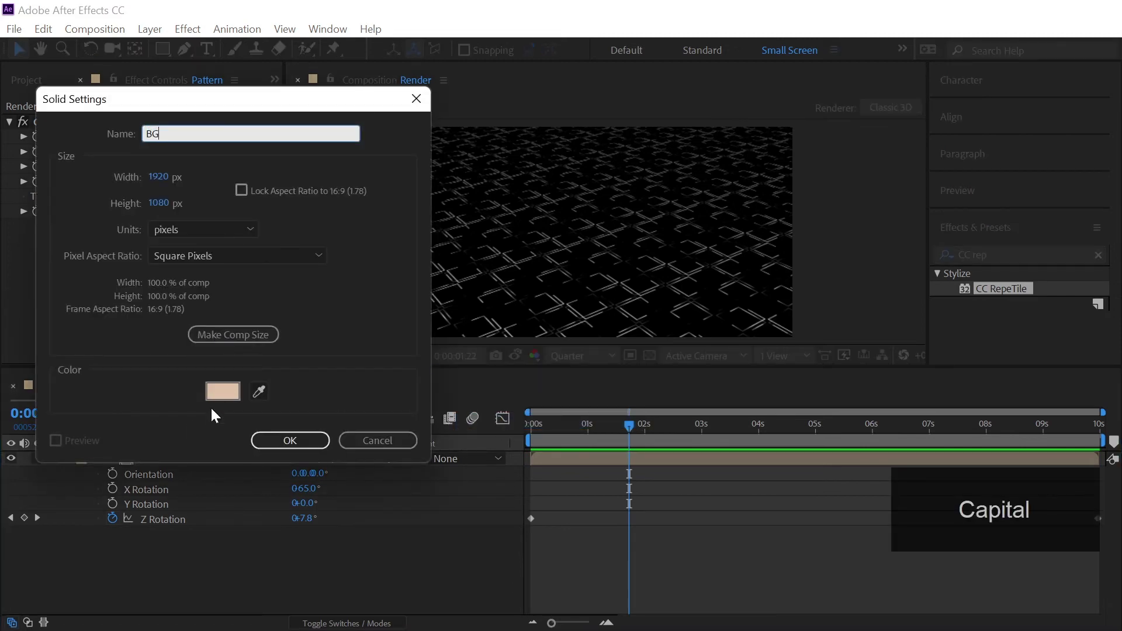
left_click(222, 390)
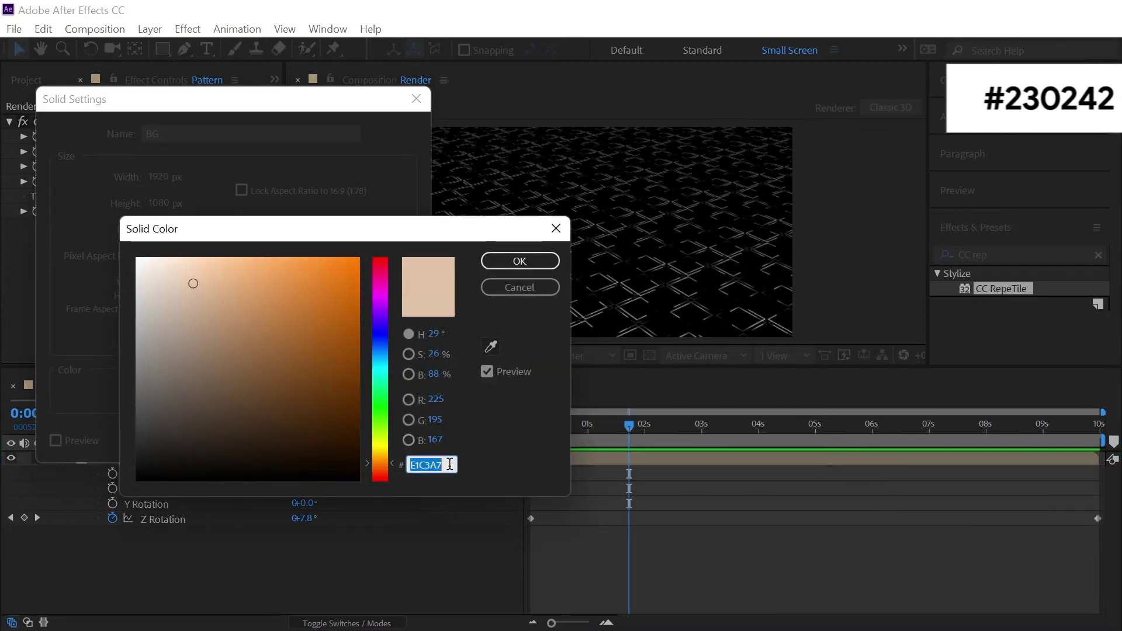
type("230242")
left_click(521, 258)
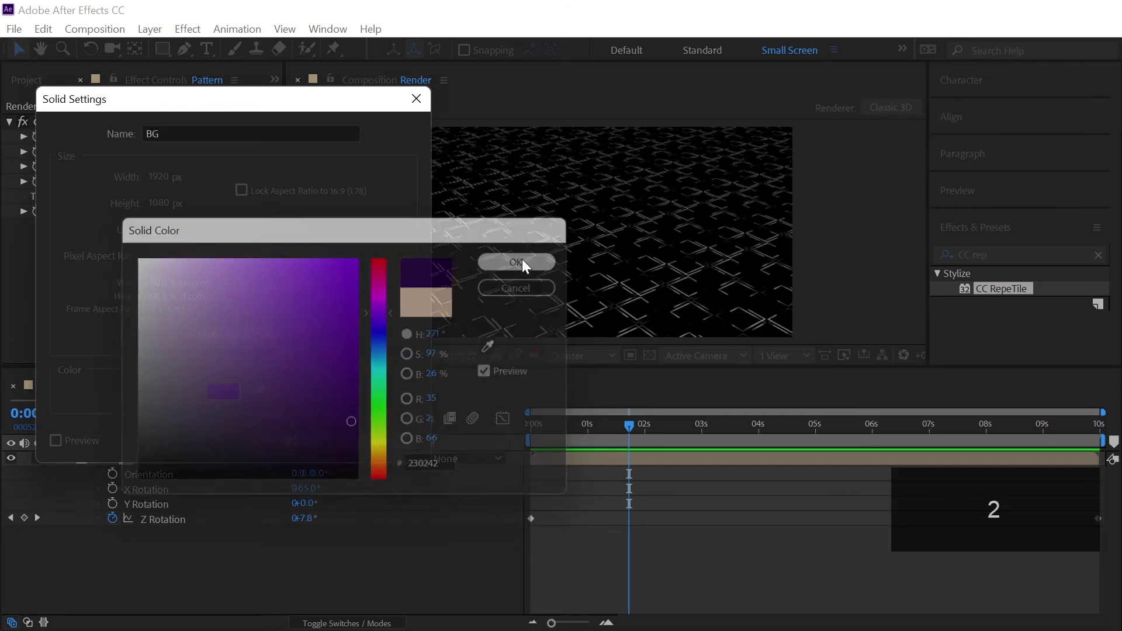
- Place the BG solid beneath the Pattern layer and preview the finished scene
left_click_drag(187, 456, 156, 549)
left_click(68, 456)
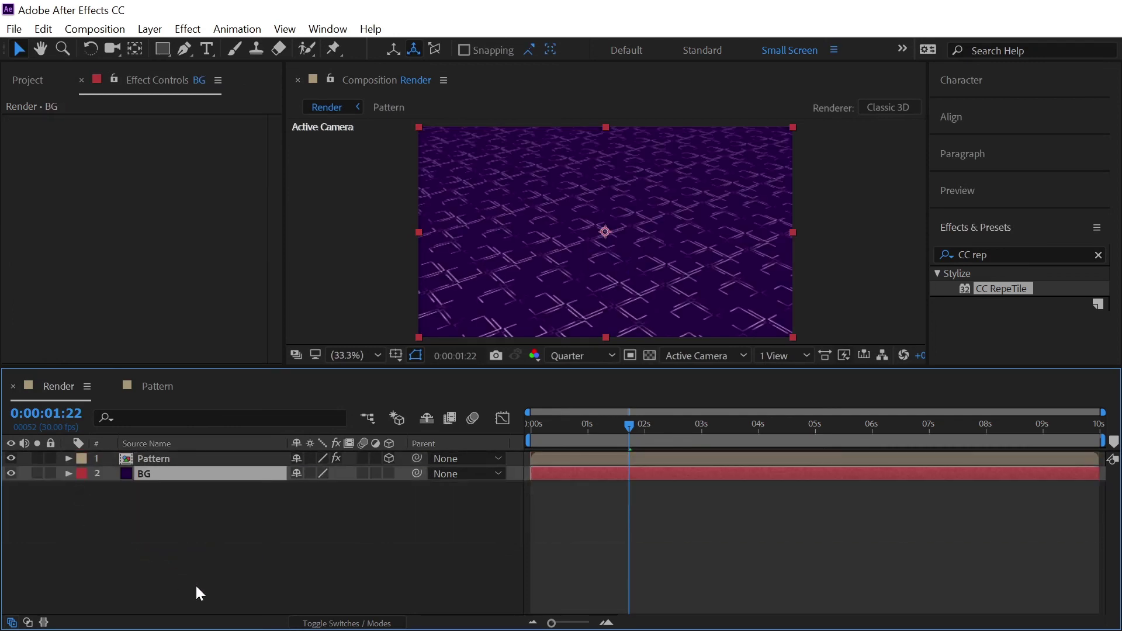
left_click_drag(605, 425, 289, 515)
left_click(234, 546)
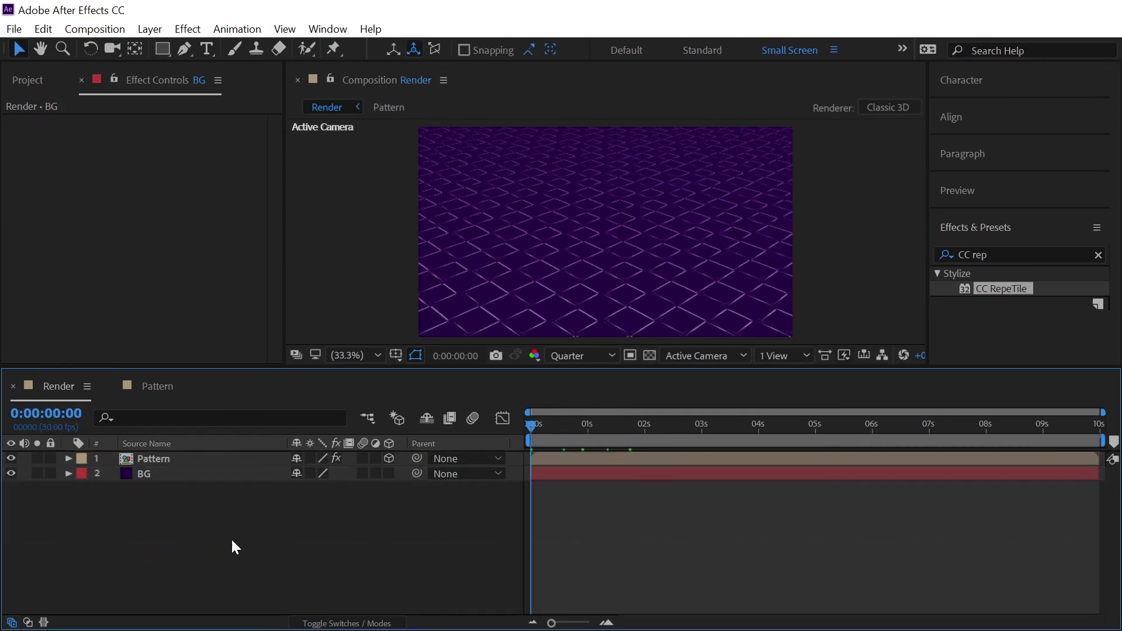
key("space")
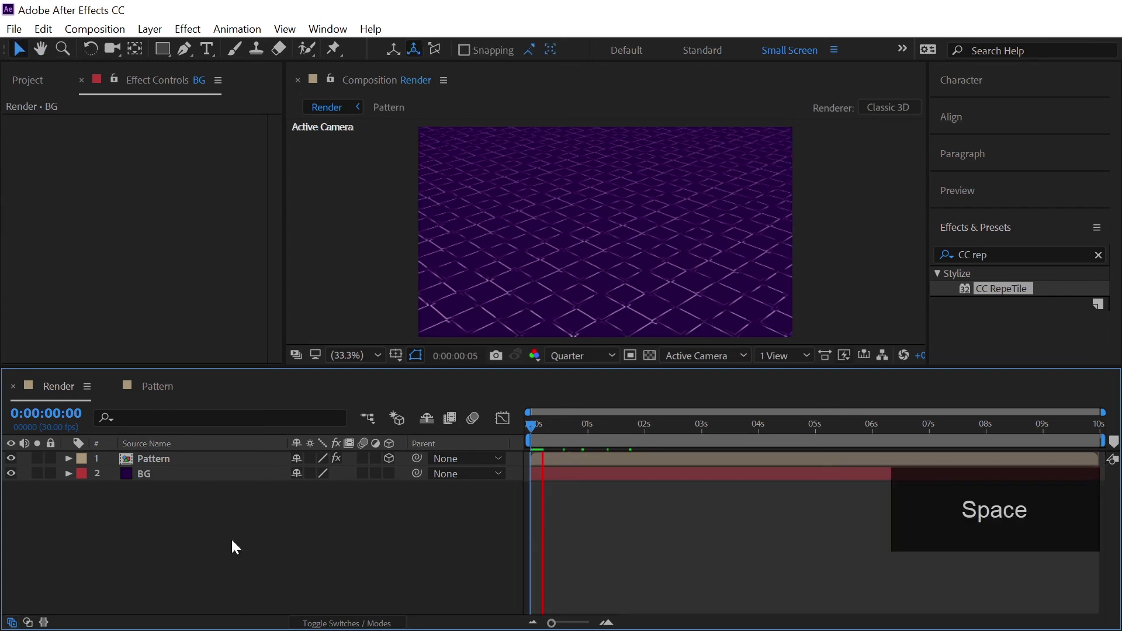